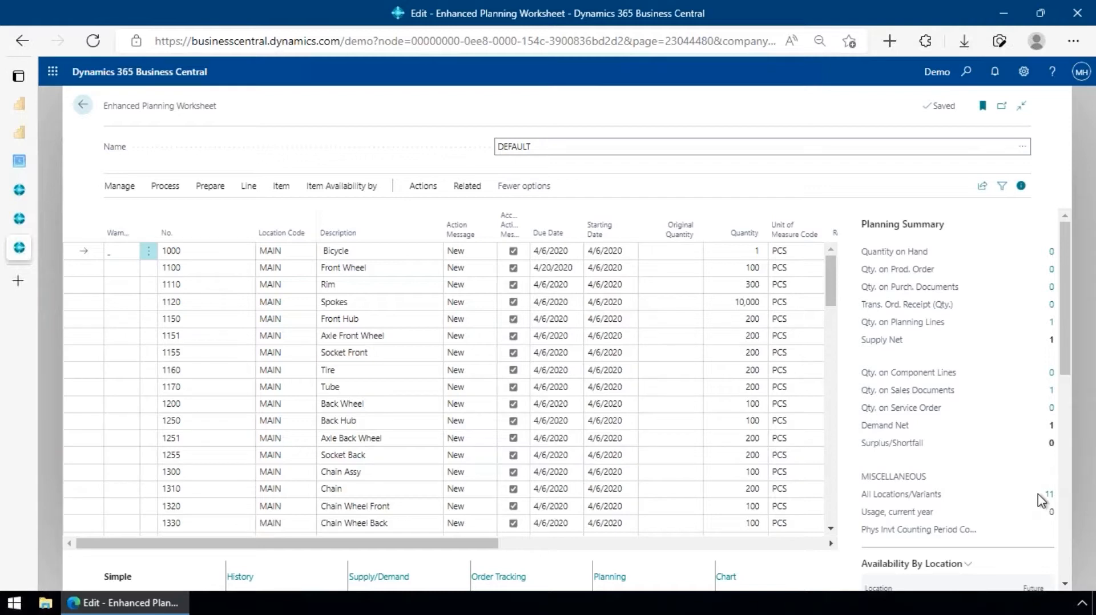
# - Examine the Bicycle line's planning summary and availability by location, and view its replenishment system options
pyautogui.scroll(-1, 1040, 500)
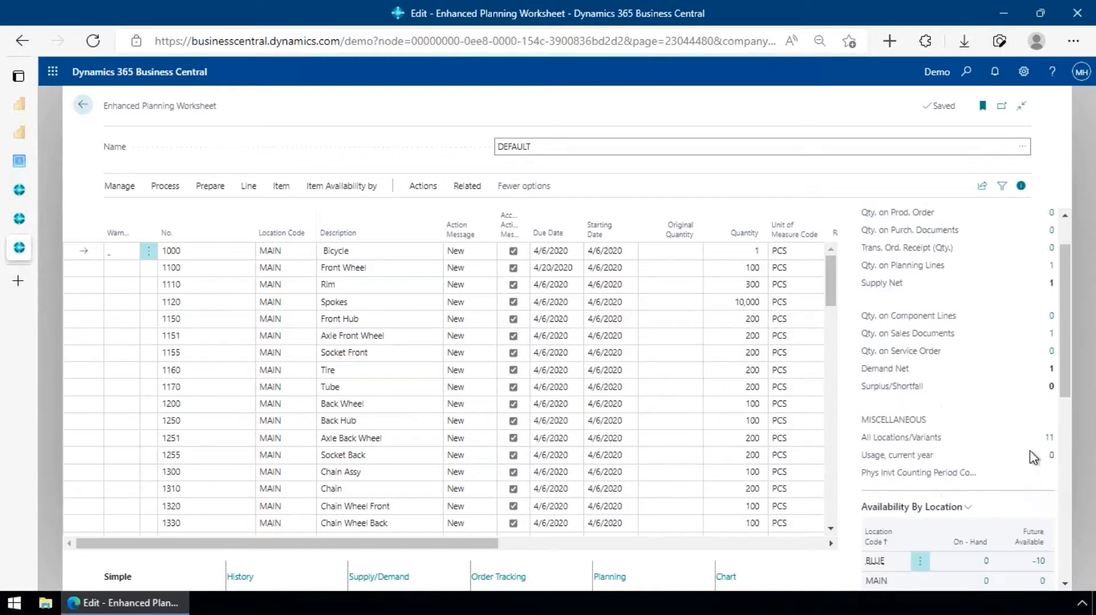
pyautogui.scroll(-2, 1035, 454)
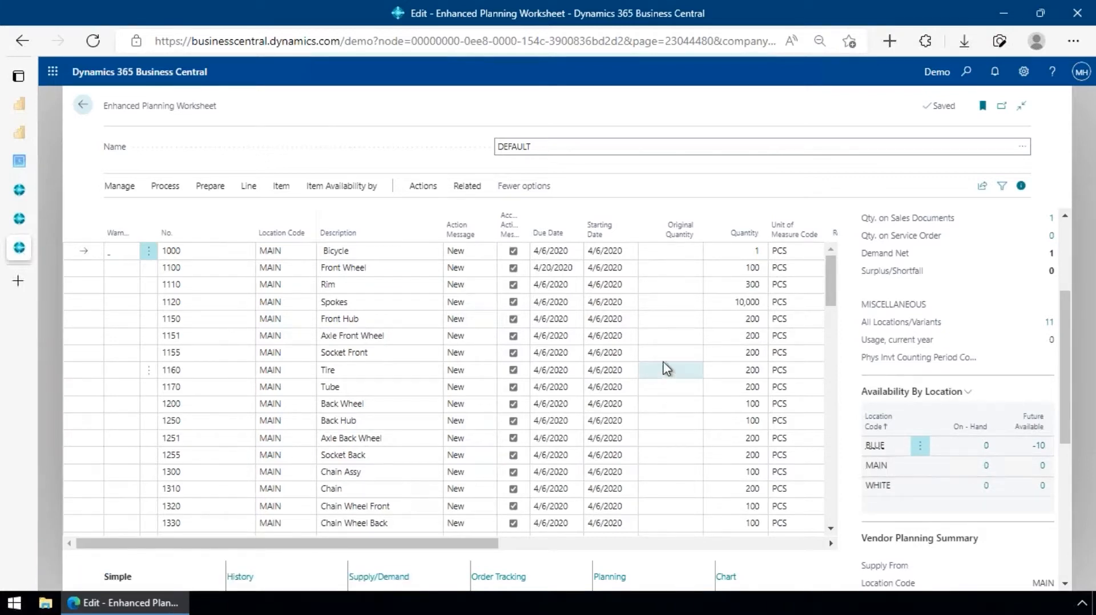
pyautogui.click(502, 545)
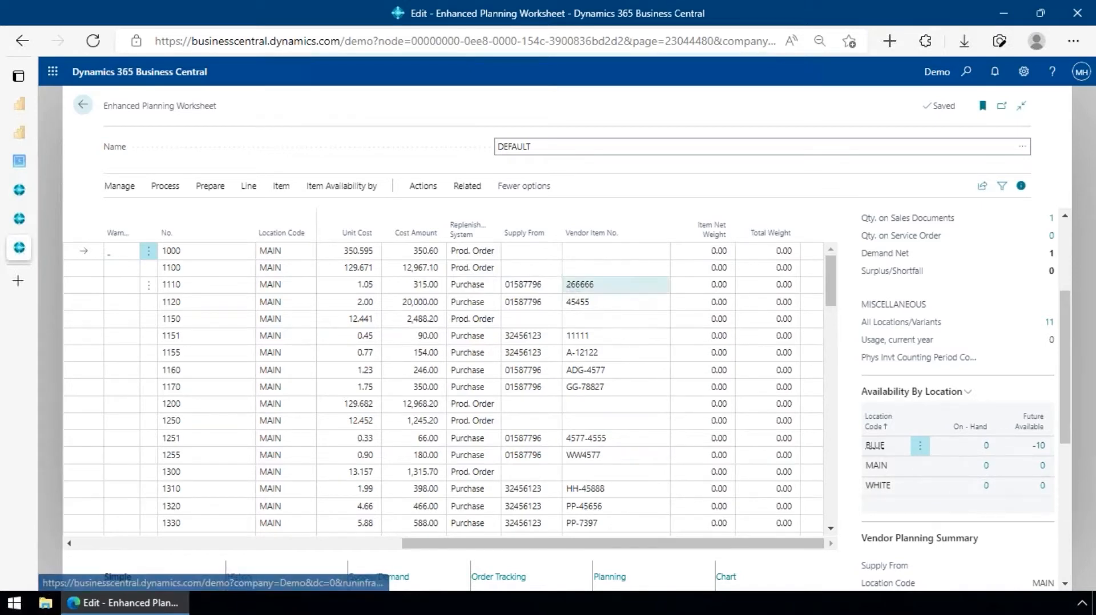
pyautogui.click(490, 251)
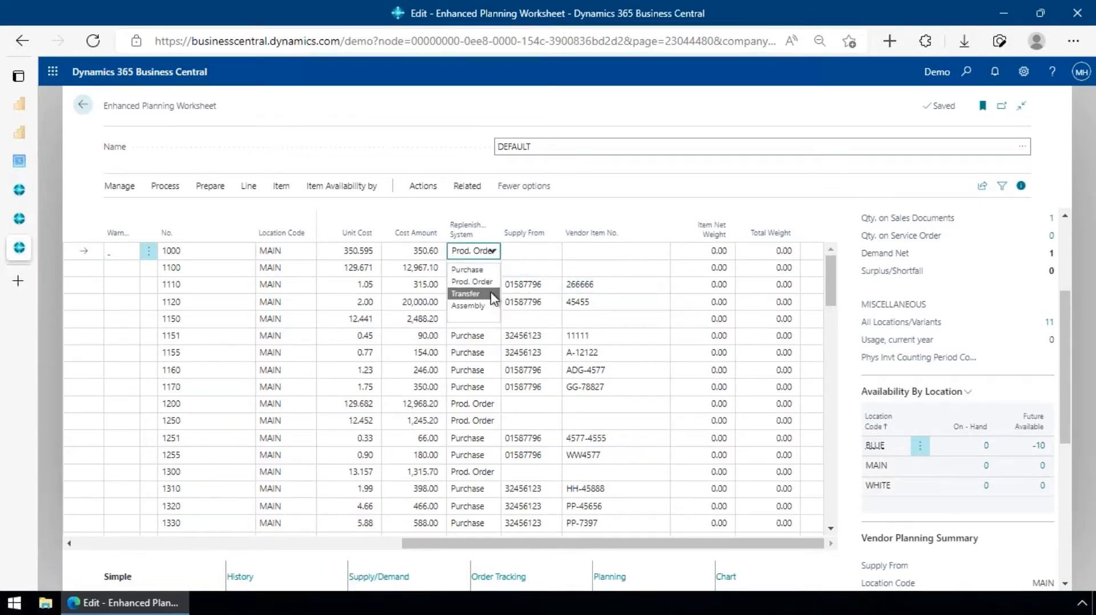
pyautogui.click(605, 147)
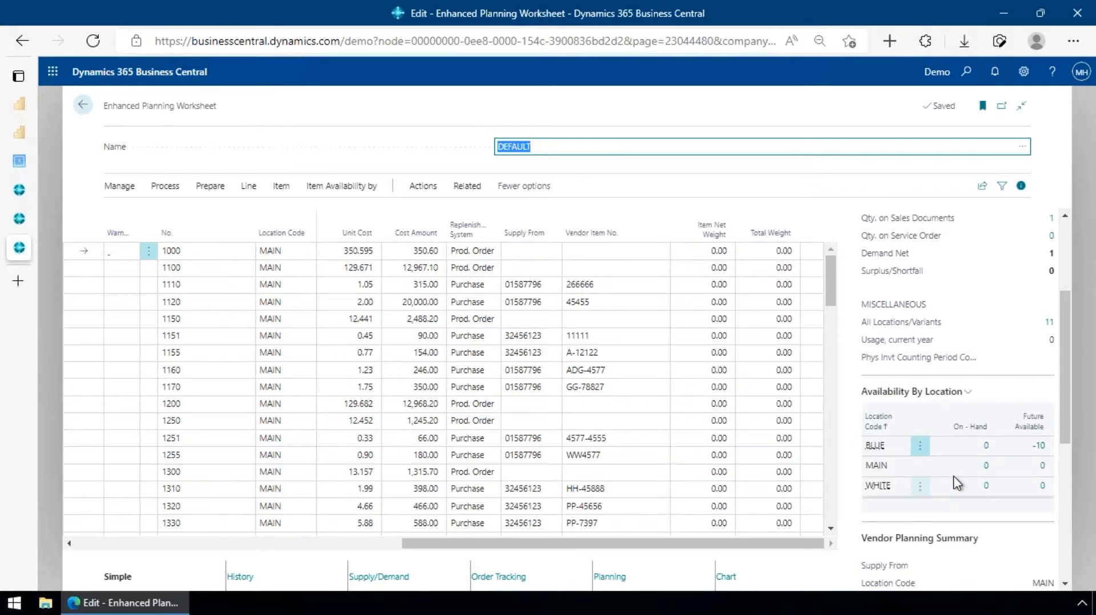
# - Review the vendor planning summary and untracked planning elements for the Rim line, item 1110
pyautogui.scroll(-2, 943, 486)
pyautogui.scroll(-1, 980, 408)
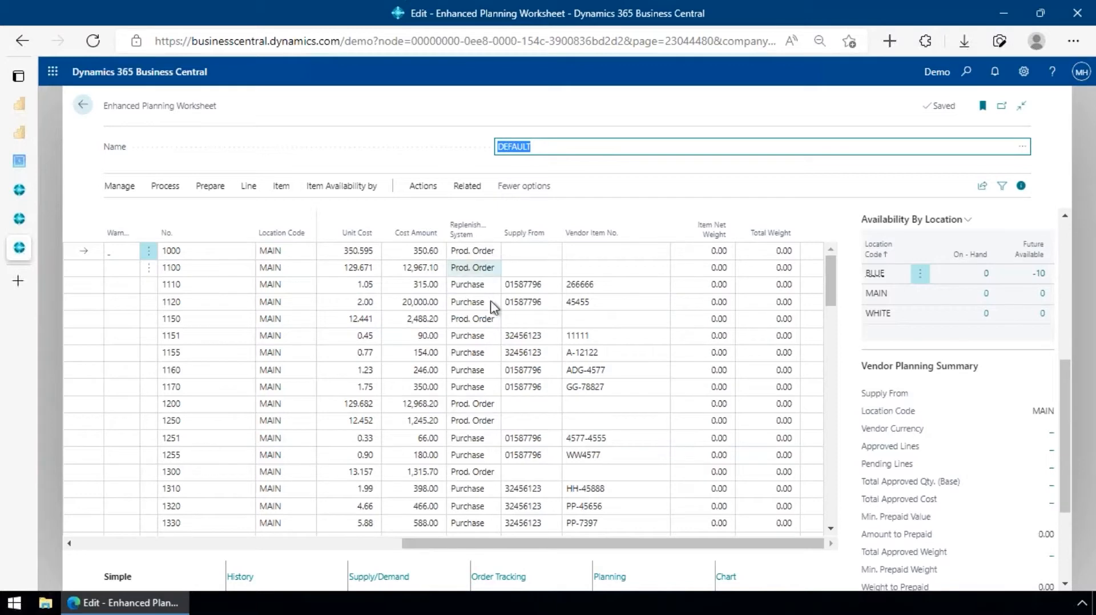
pyautogui.click(473, 285)
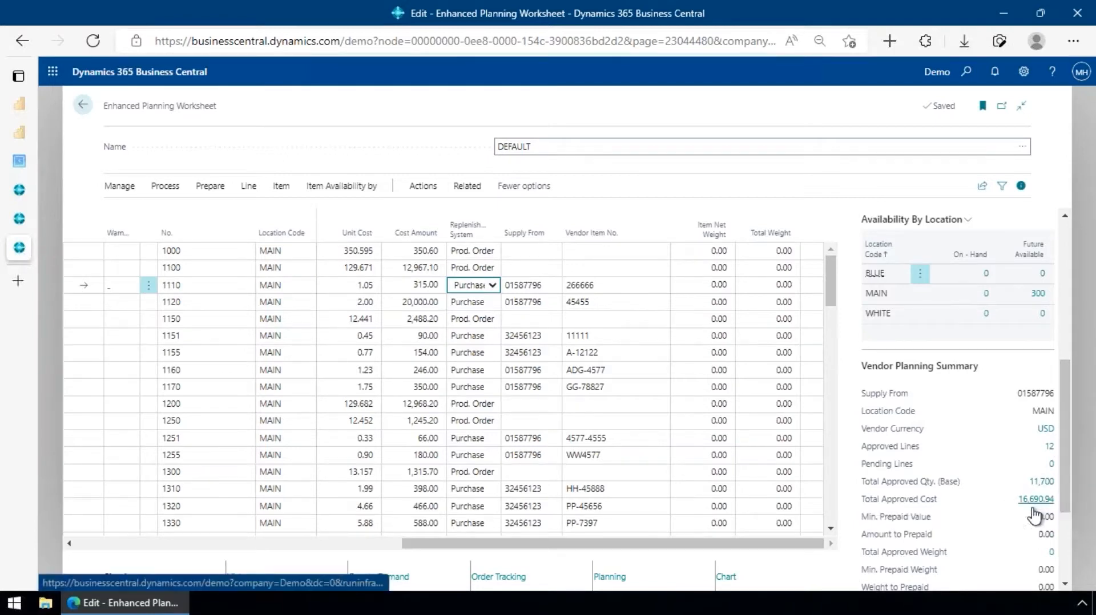
pyautogui.scroll(-1, 1019, 517)
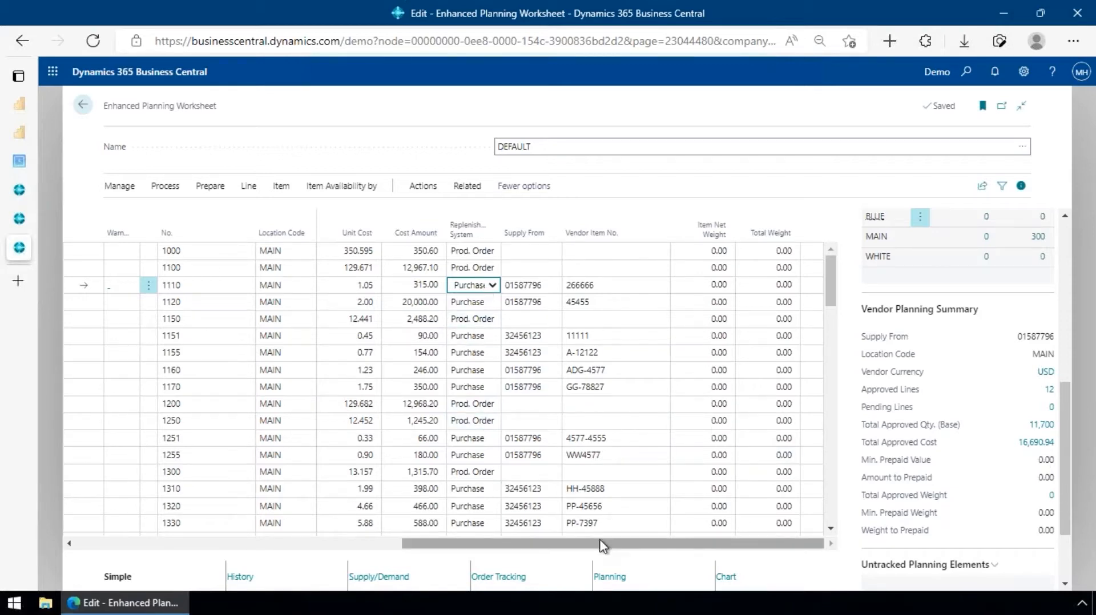
pyautogui.scroll(-2, 938, 431)
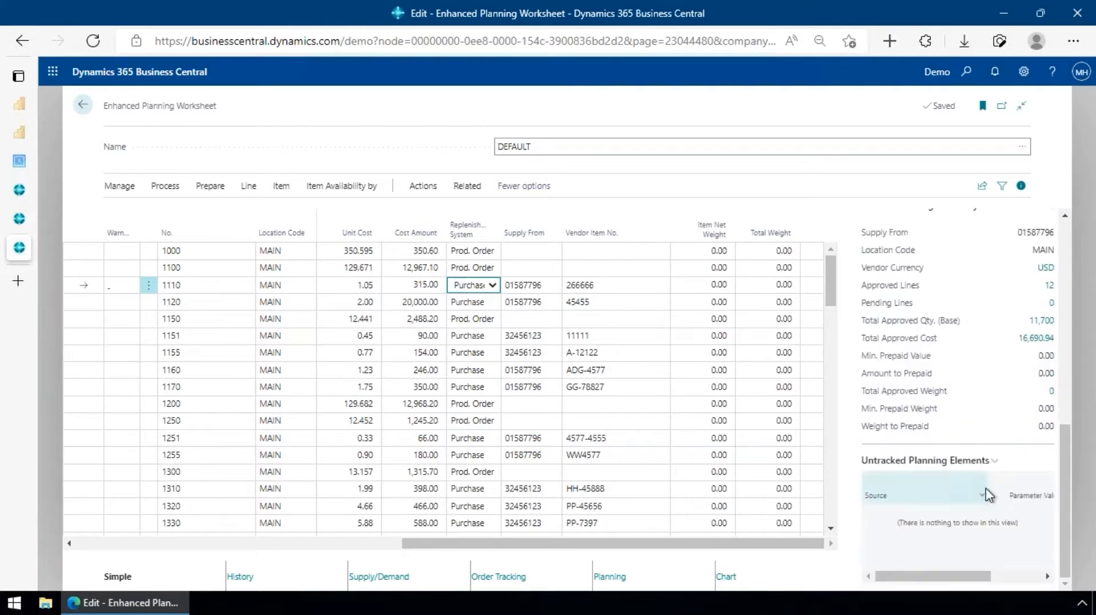
pyautogui.scroll(5, 993, 463)
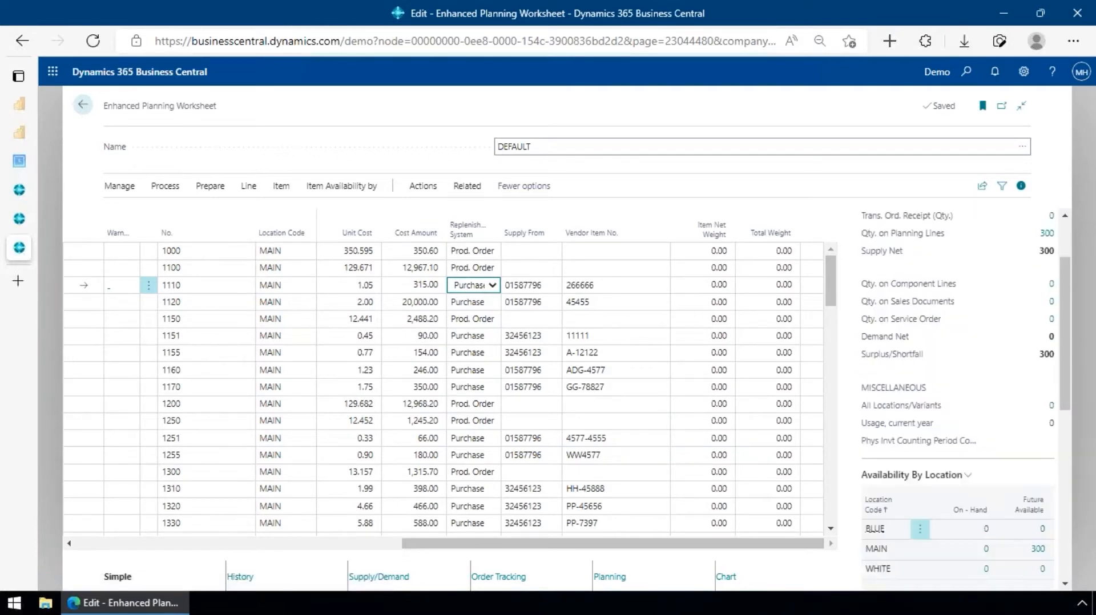
pyautogui.scroll(2, 957, 400)
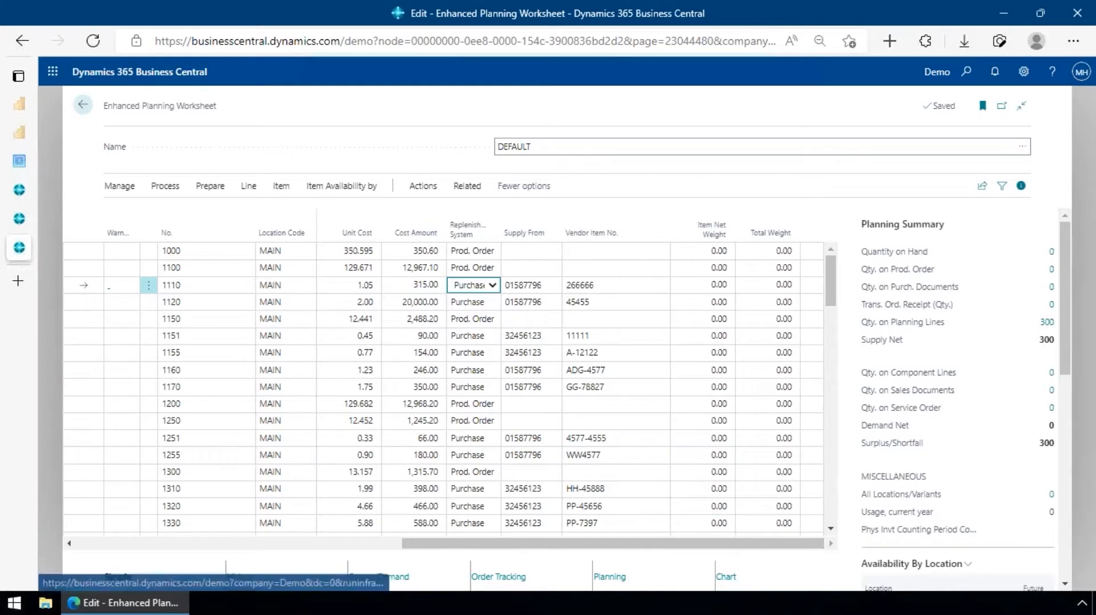
# - Display the item usage chart for the ATHENS Desk line, item 1896-S
pyautogui.click(733, 574)
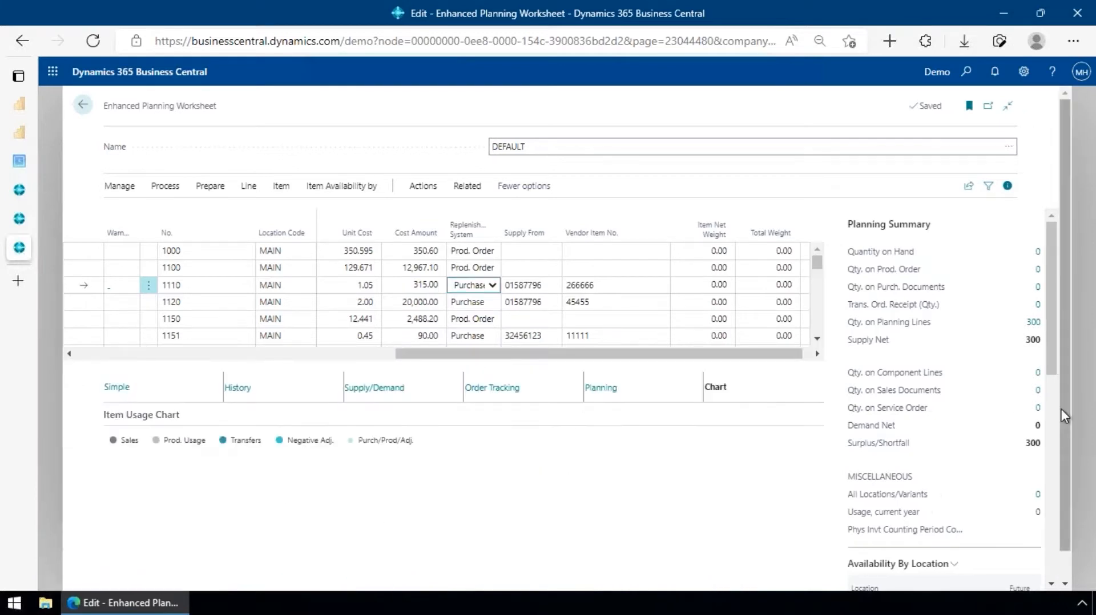
pyautogui.scroll(-1, 1061, 408)
pyautogui.scroll(-2, 678, 282)
pyautogui.scroll(-4, 662, 278)
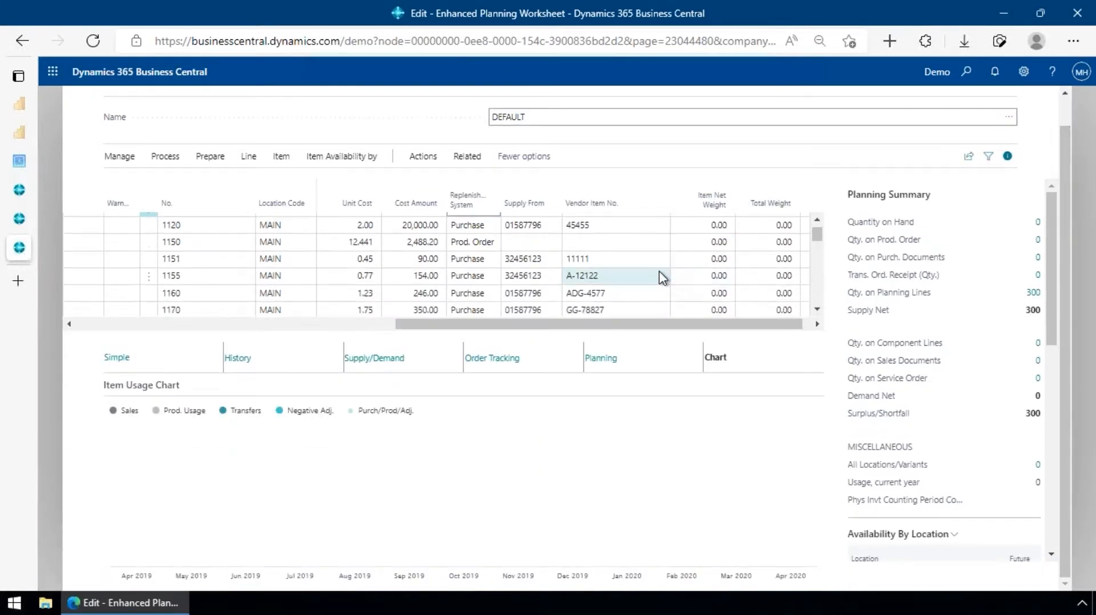
pyautogui.scroll(-6, 662, 278)
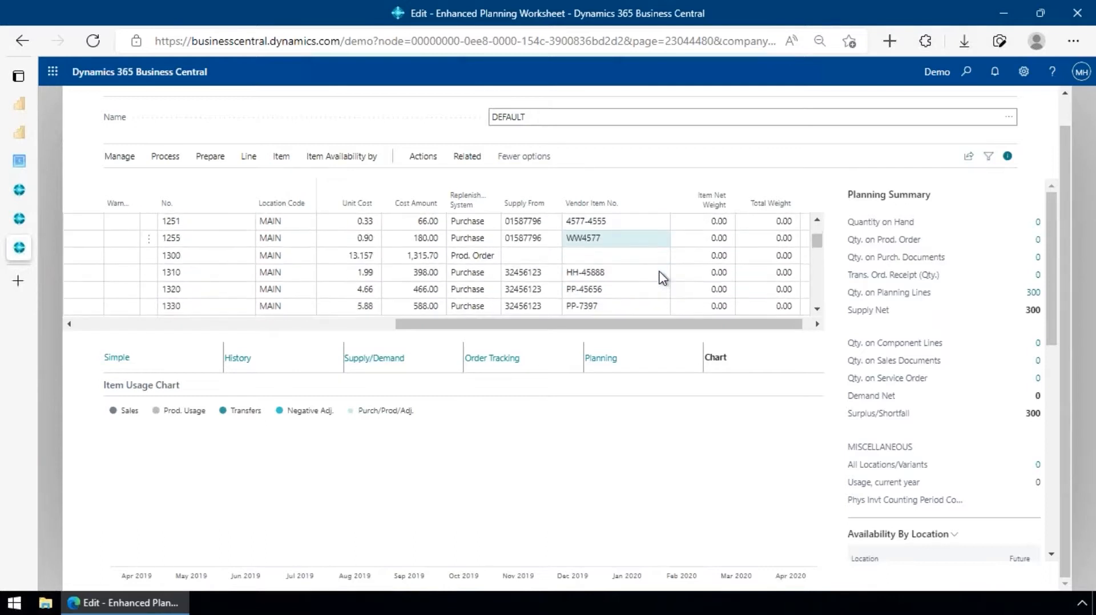
pyautogui.scroll(-3, 662, 279)
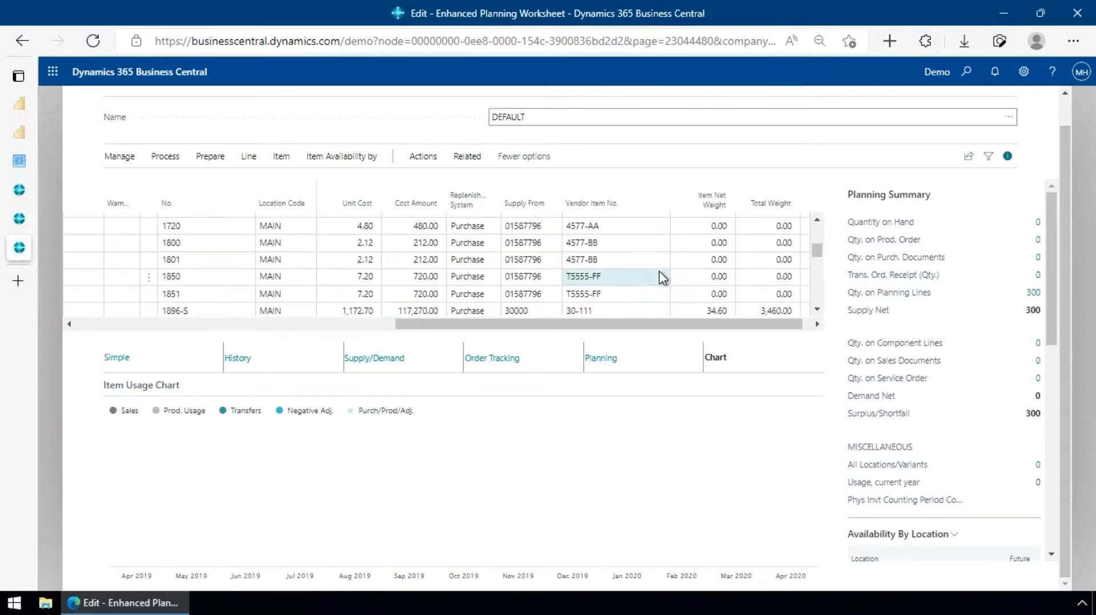
pyautogui.click(419, 296)
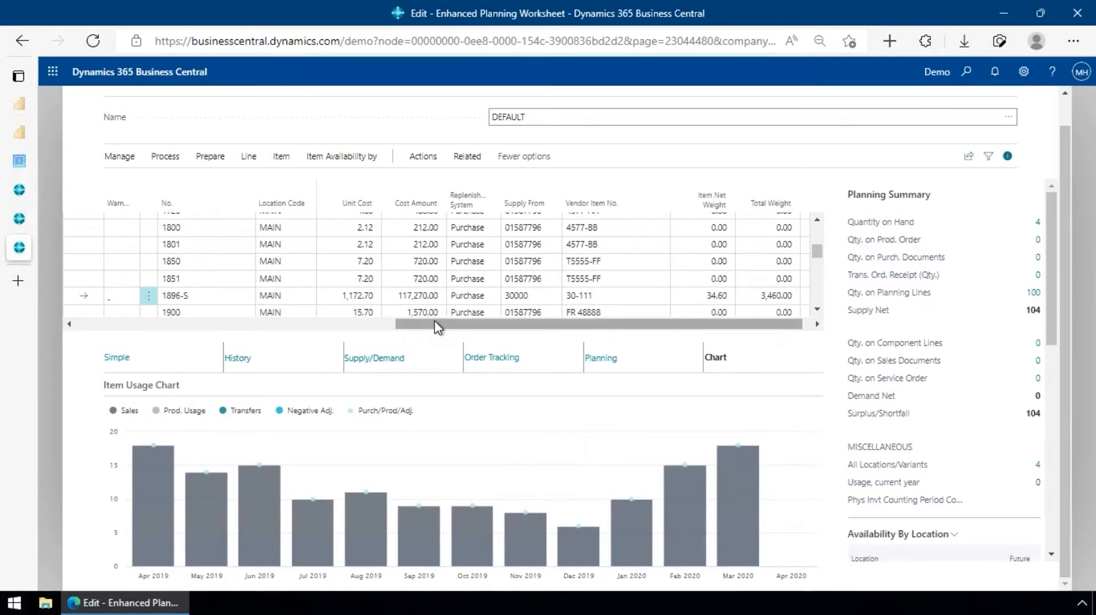
# - Check the ATHENS Desk's planned quantity and the April 2019 item ledger entries behind its usage chart, and return to the worksheet
pyautogui.moveTo(440, 329); pyautogui.dragTo(211, 318)
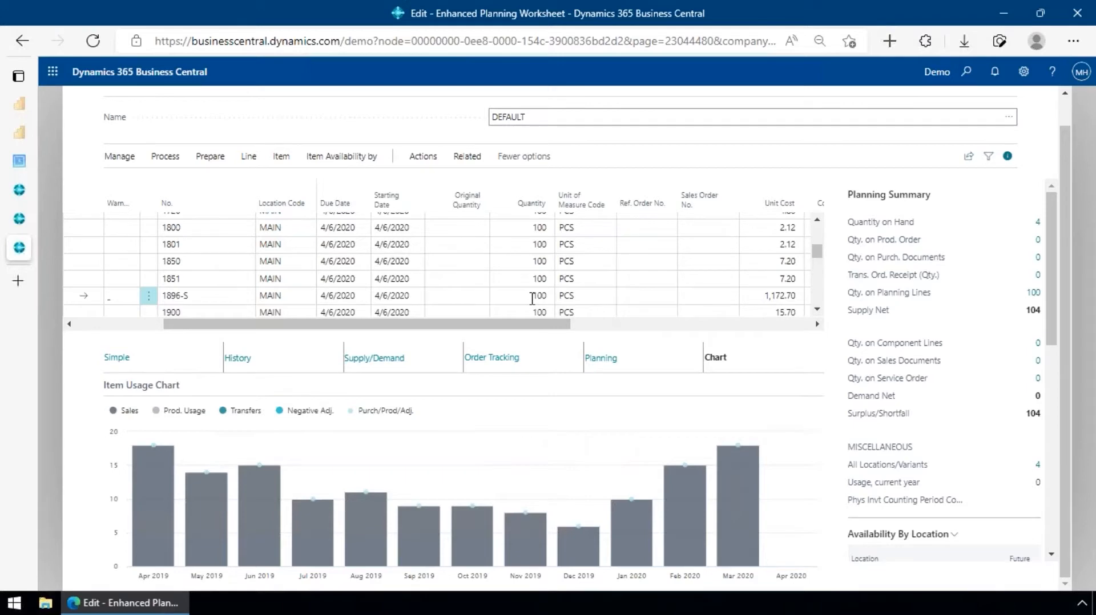
pyautogui.click(532, 297)
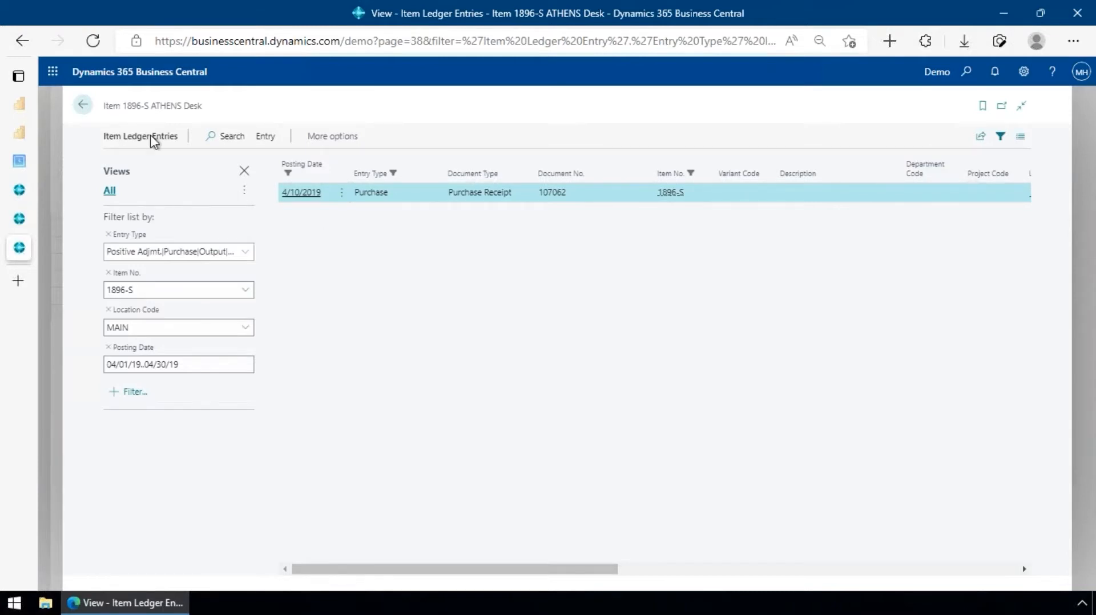
pyautogui.click(86, 107)
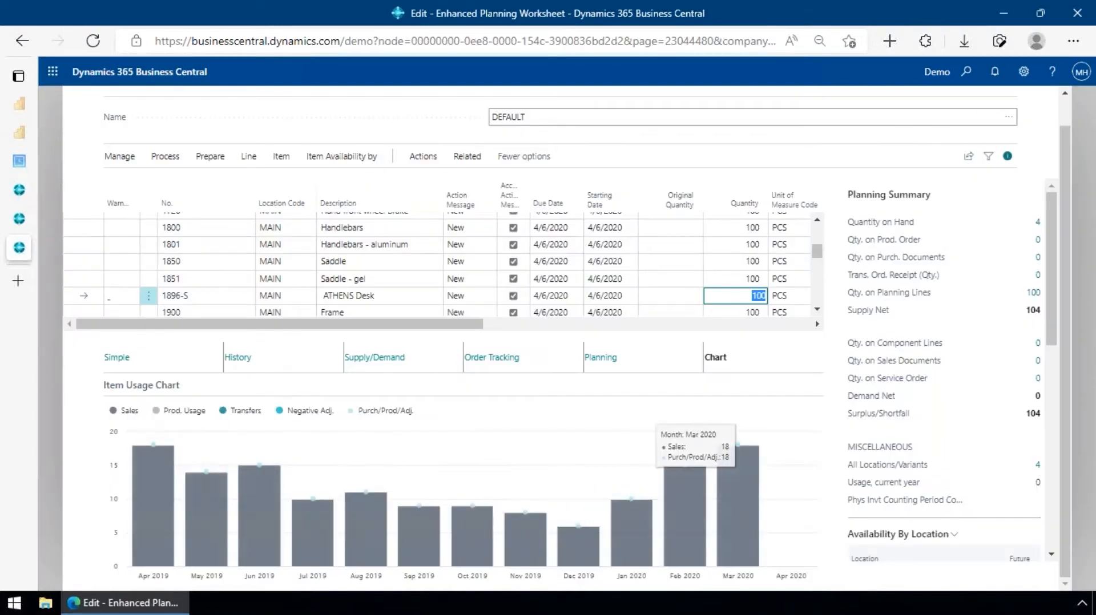
# - Review the ATHENS Desk's history of posted entries across 2019
pyautogui.click(244, 362)
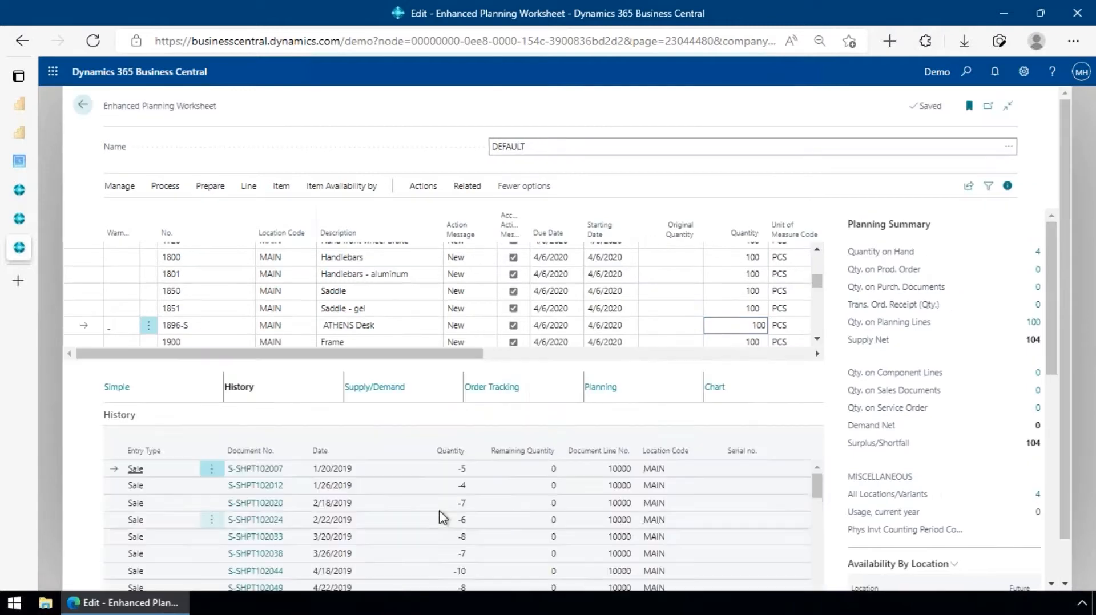
pyautogui.scroll(-4, 268, 514)
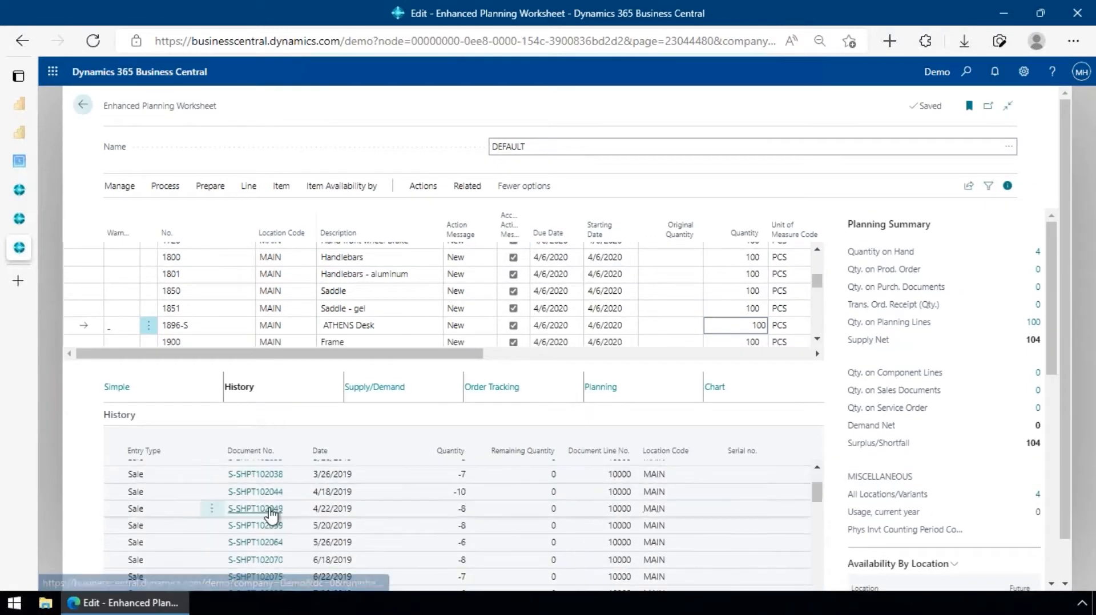
pyautogui.scroll(-2, 272, 515)
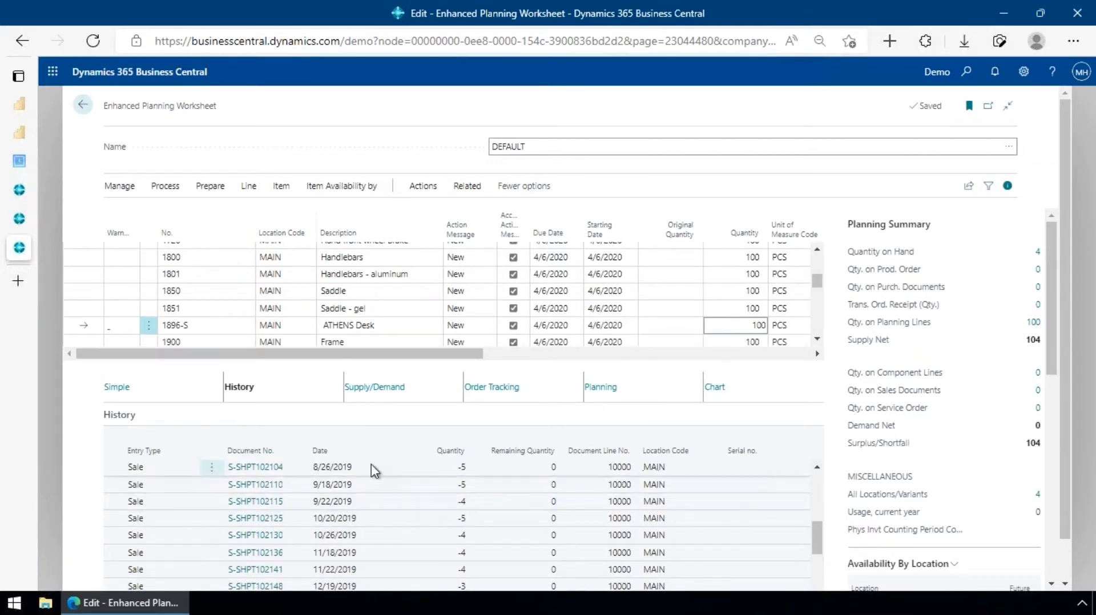
# - Check the ATHENS Desk's supply and demand entries and compare them with its monthly usage chart
pyautogui.click(392, 388)
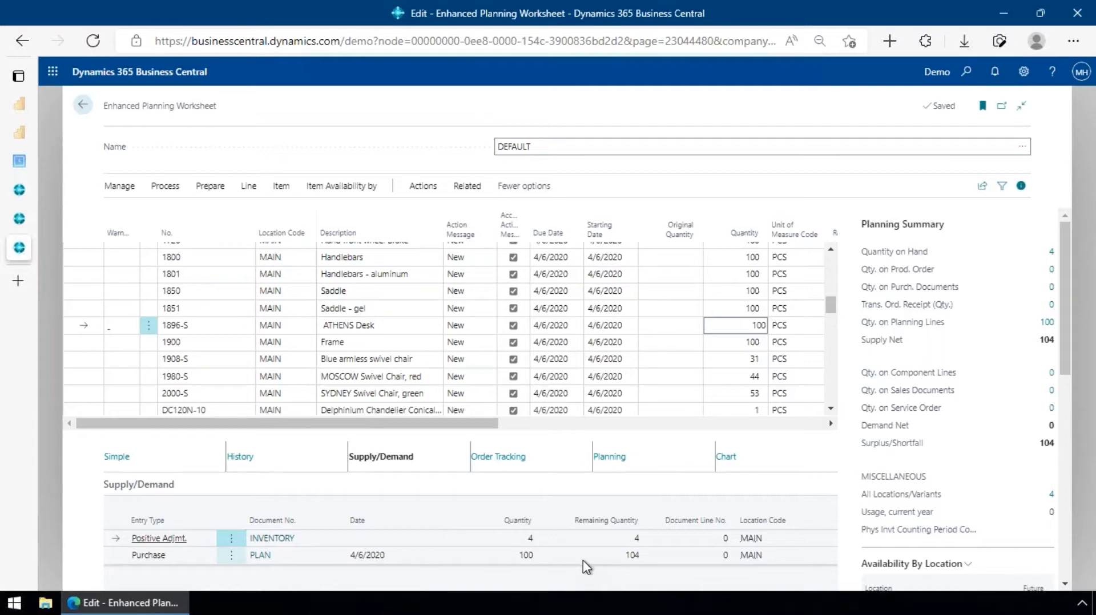
pyautogui.click(726, 457)
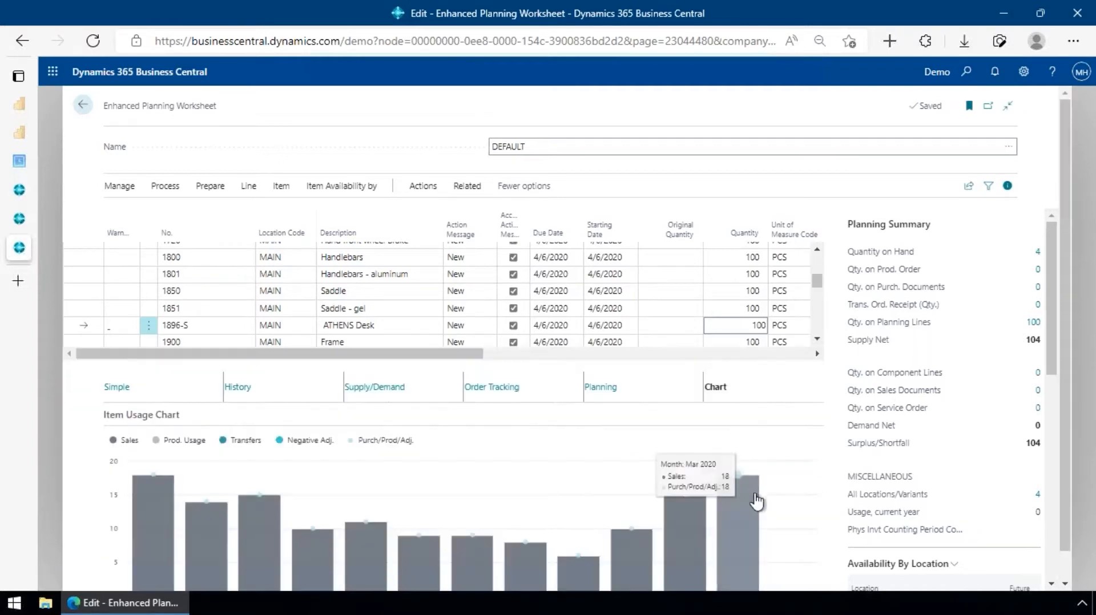
pyautogui.scroll(-1, 609, 520)
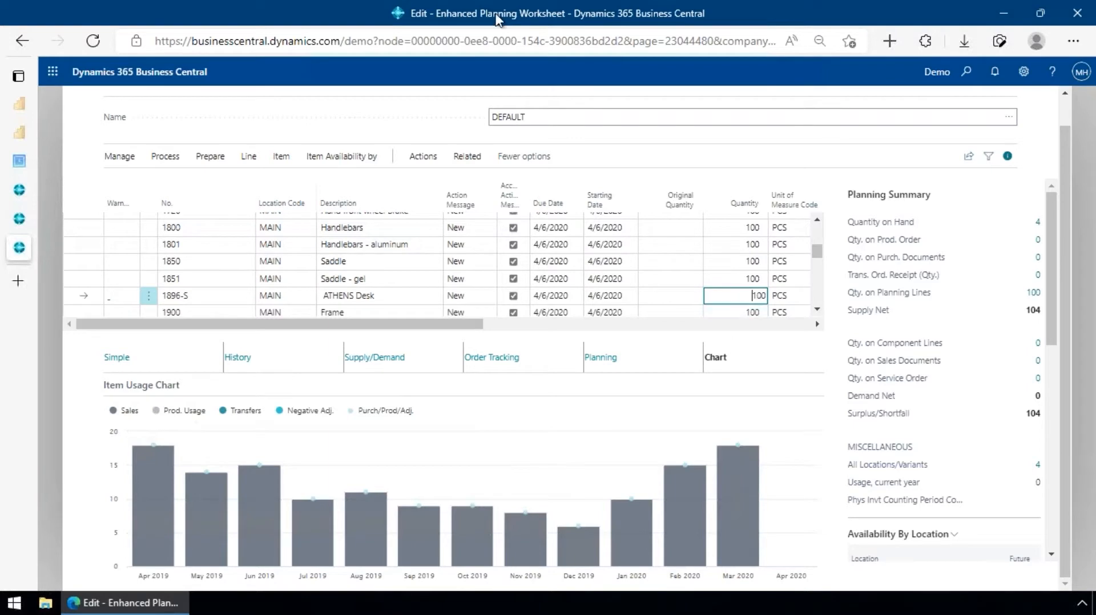
# - Set the ATHENS Desk's stockkeeping unit planning to a reorder point of 5 and a minimum order quantity of 10
pyautogui.click(606, 362)
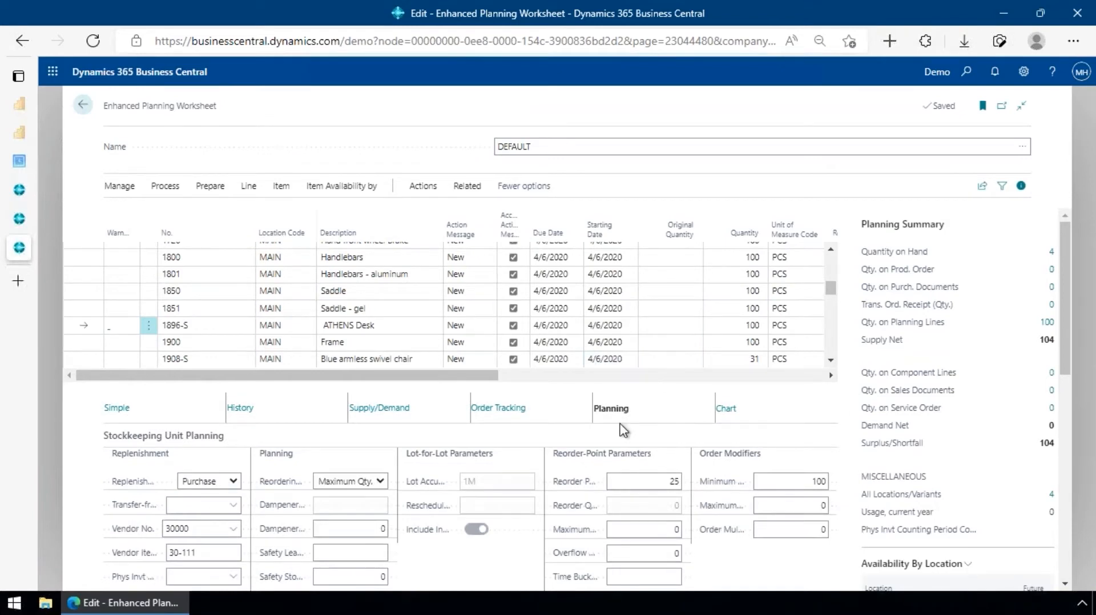
pyautogui.click(654, 483)
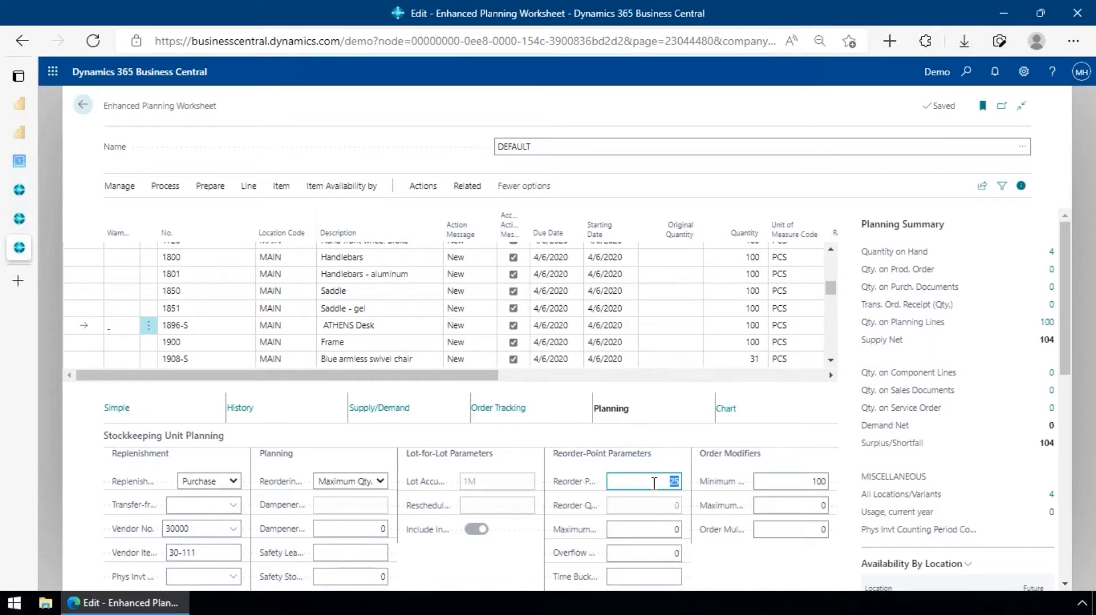
pyautogui.write('5')
pyautogui.press('Tab')
pyautogui.click(789, 482)
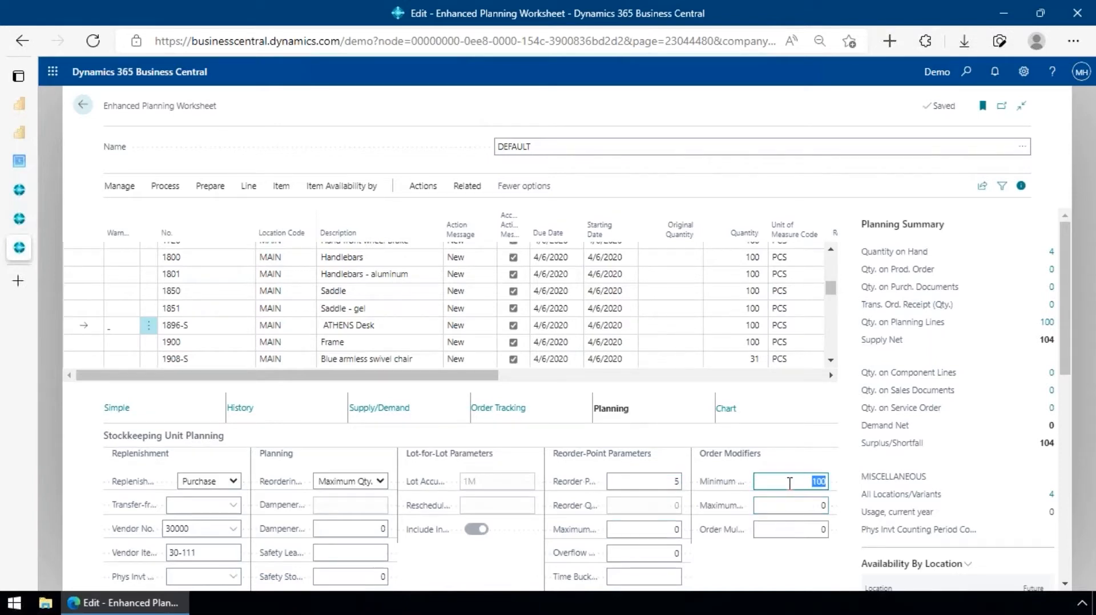
pyautogui.write('10')
pyautogui.press('Tab')
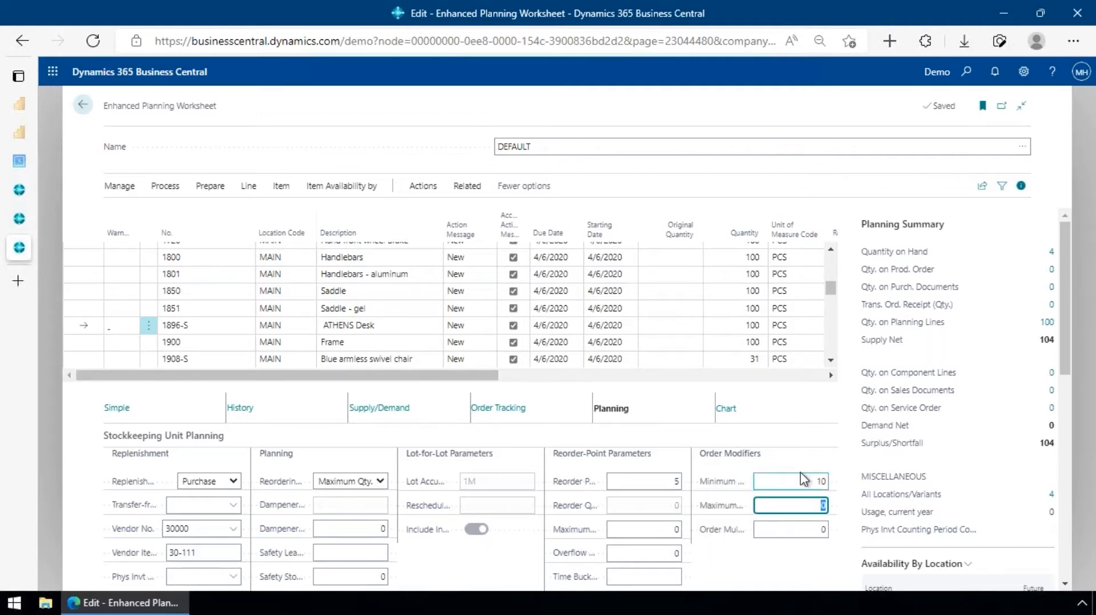
# - Switch to the simple view and recalculate the purchase plan for location MAIN with the last used options, deleting all existing DEFAULT batch lines
pyautogui.moveTo(718, 492)
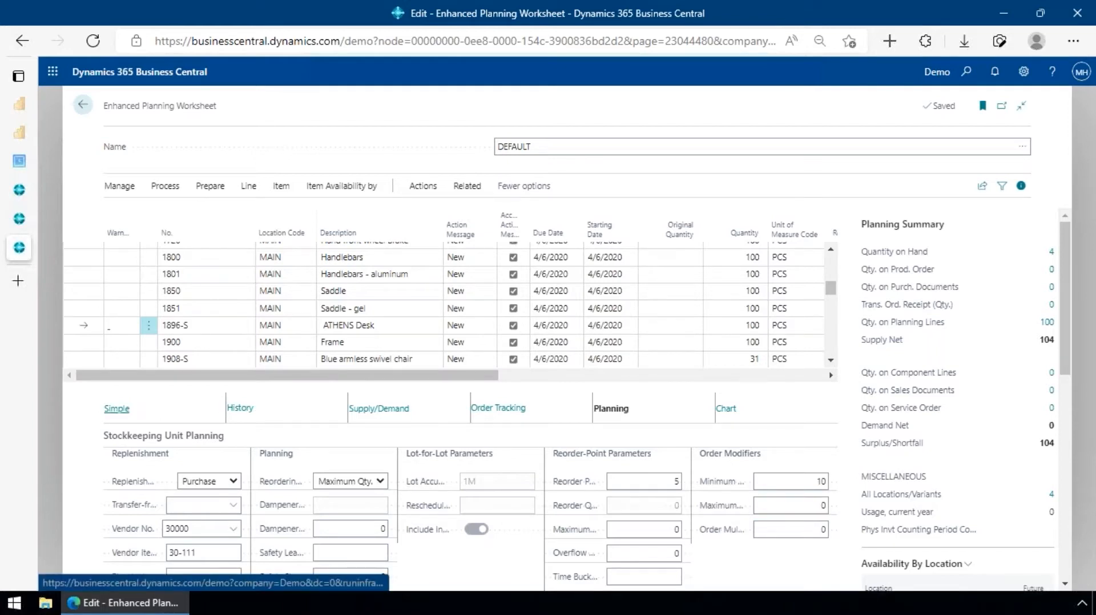
pyautogui.click(116, 409)
pyautogui.click(210, 193)
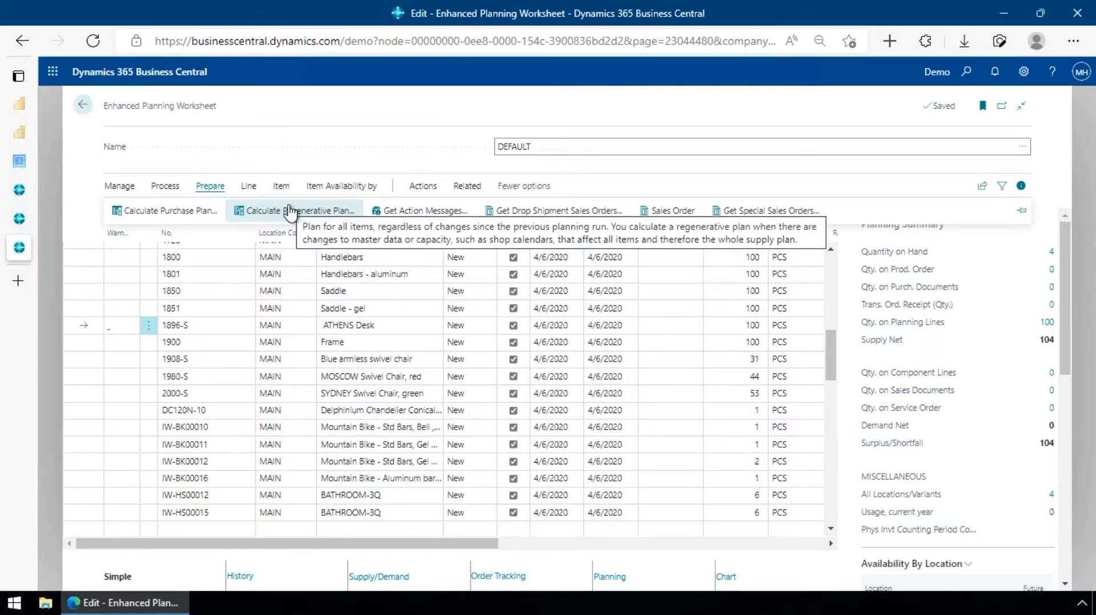
pyautogui.click(161, 212)
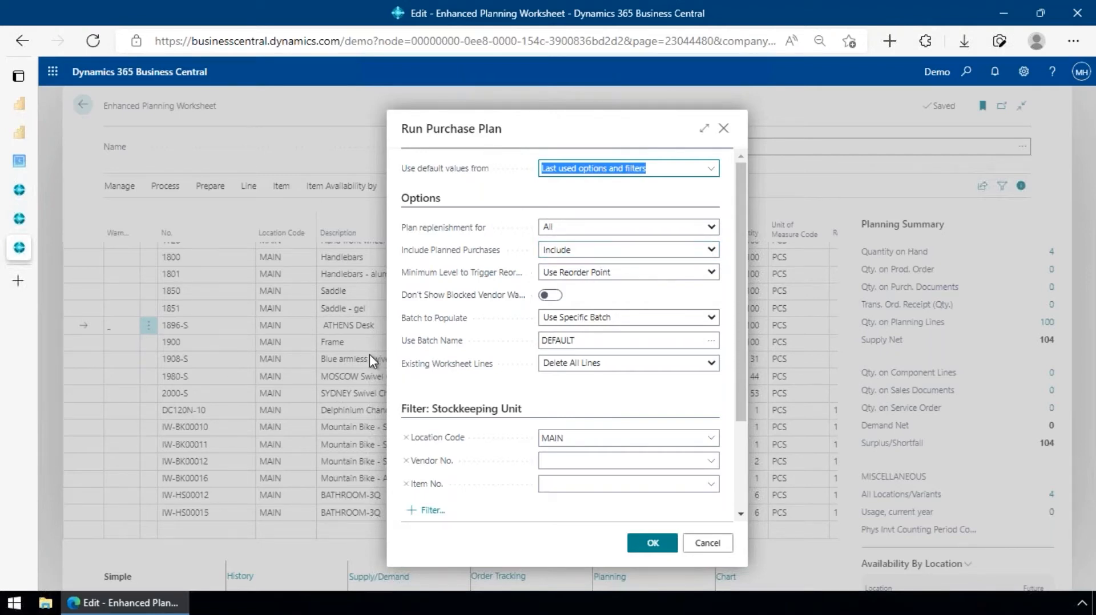
pyautogui.click(652, 543)
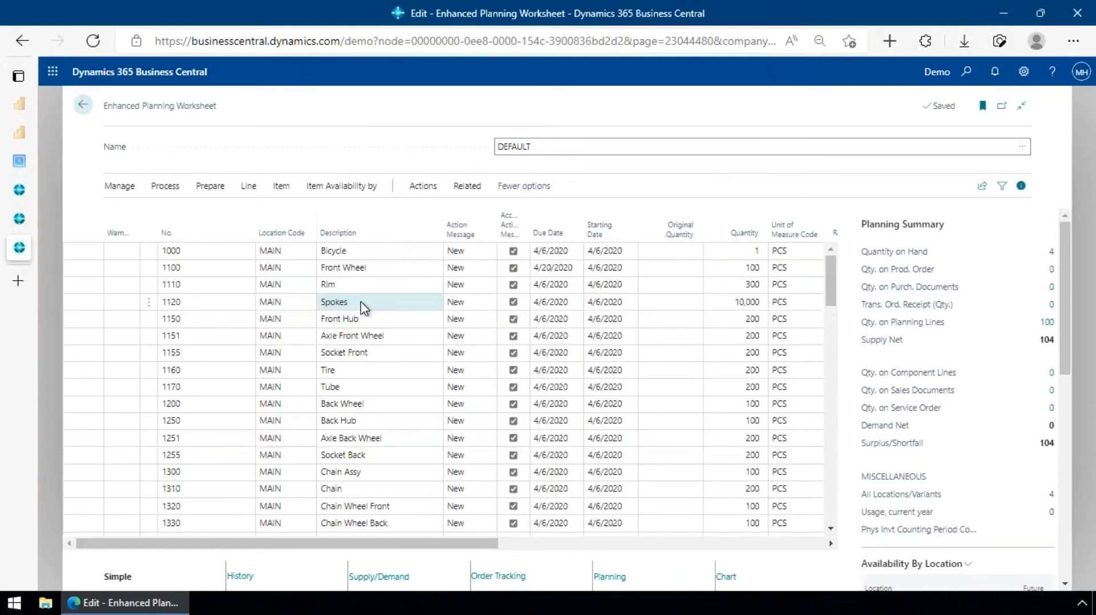
# - Check the ATHENS Desk line's recalculated quantity among the planning lines and return to the start of the list
pyautogui.press('Down')
pyautogui.press('Down')
pyautogui.press('Down')
pyautogui.press('Down')
pyautogui.press('Down')
pyautogui.press('Down')
pyautogui.press('Down')
pyautogui.press('Down')
pyautogui.press('Down')
pyautogui.press('Down')
pyautogui.press('Down')
pyautogui.press('Down')
pyautogui.press('Down')
pyautogui.press('Down')
pyautogui.press('Down')
pyautogui.press('Down')
pyautogui.press('Down')
pyautogui.press('Down')
pyautogui.press('Down')
pyautogui.press('Down')
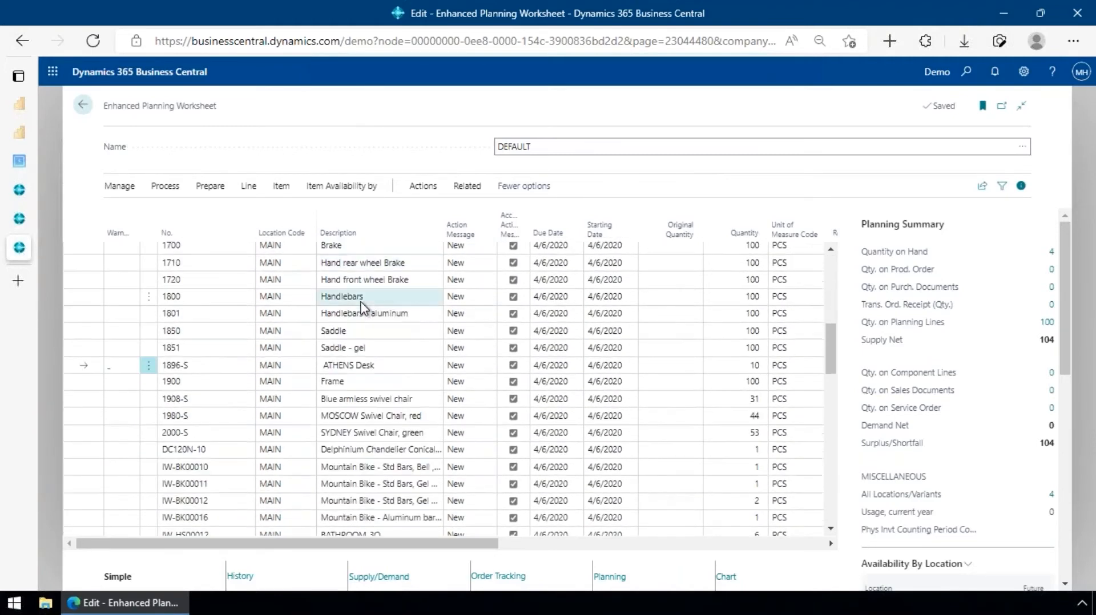
pyautogui.click(470, 422)
pyautogui.scroll(10, 476, 383)
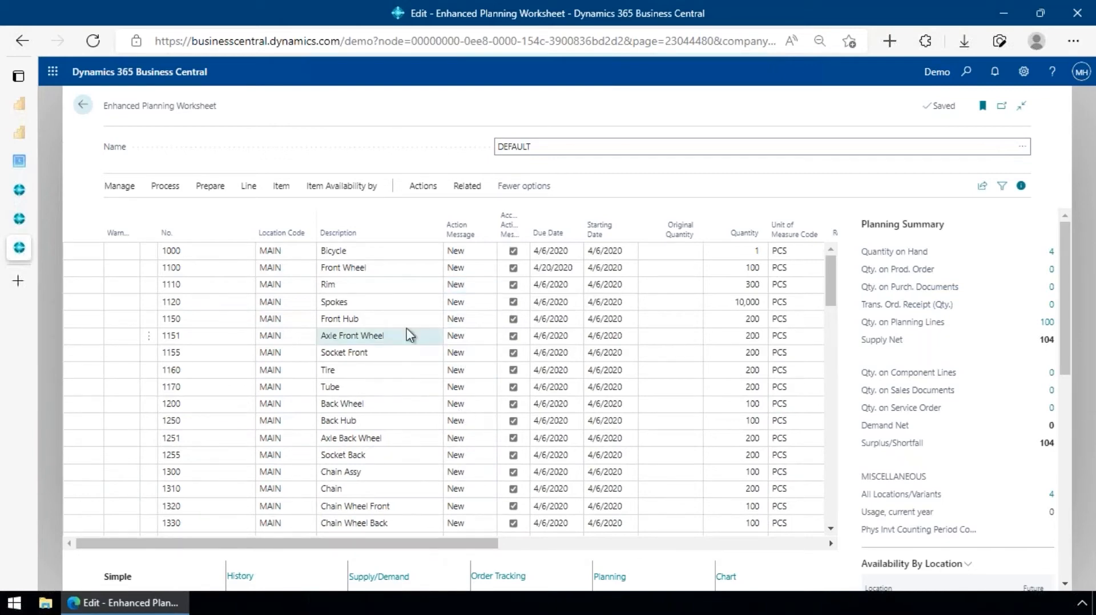
# - Check the cost, replenishment system and supplier details of the planning lines, and return to the first columns
pyautogui.moveTo(481, 546); pyautogui.dragTo(724, 553)
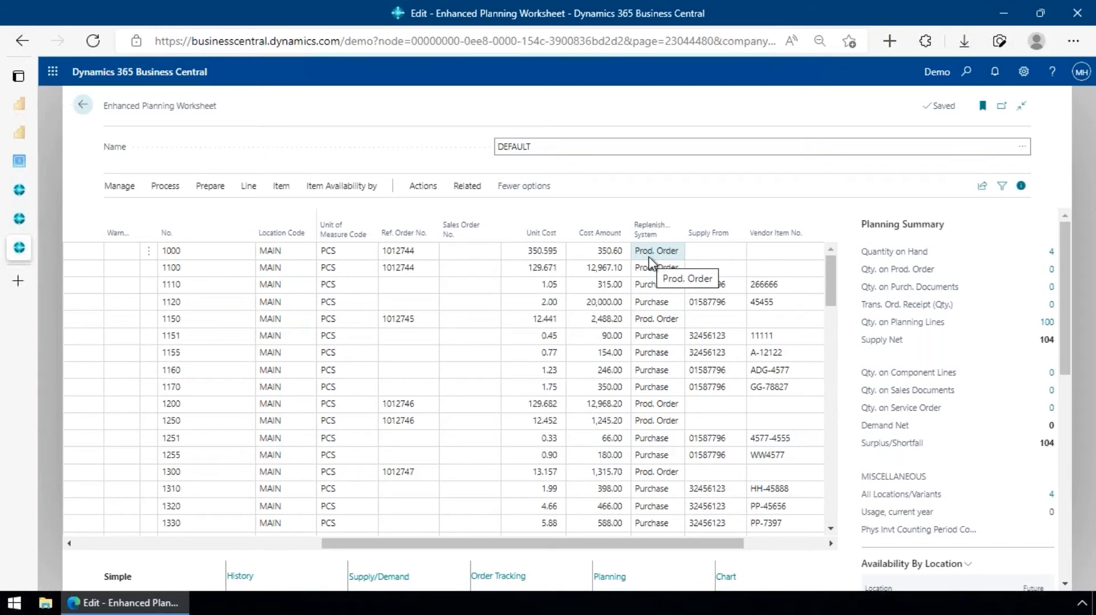
pyautogui.moveTo(669, 540); pyautogui.dragTo(252, 546)
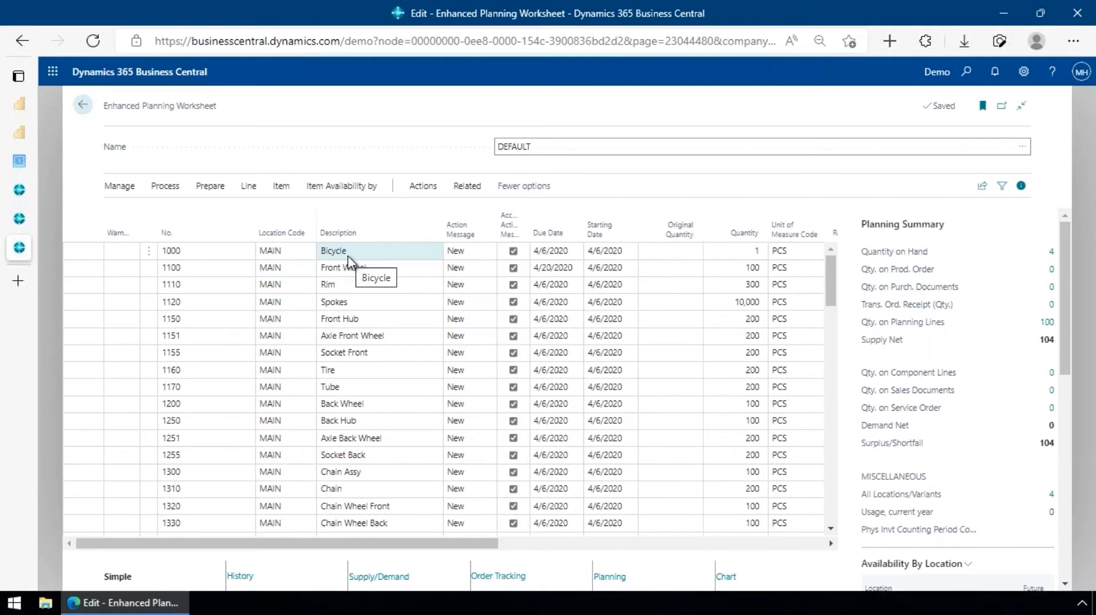
pyautogui.click(209, 187)
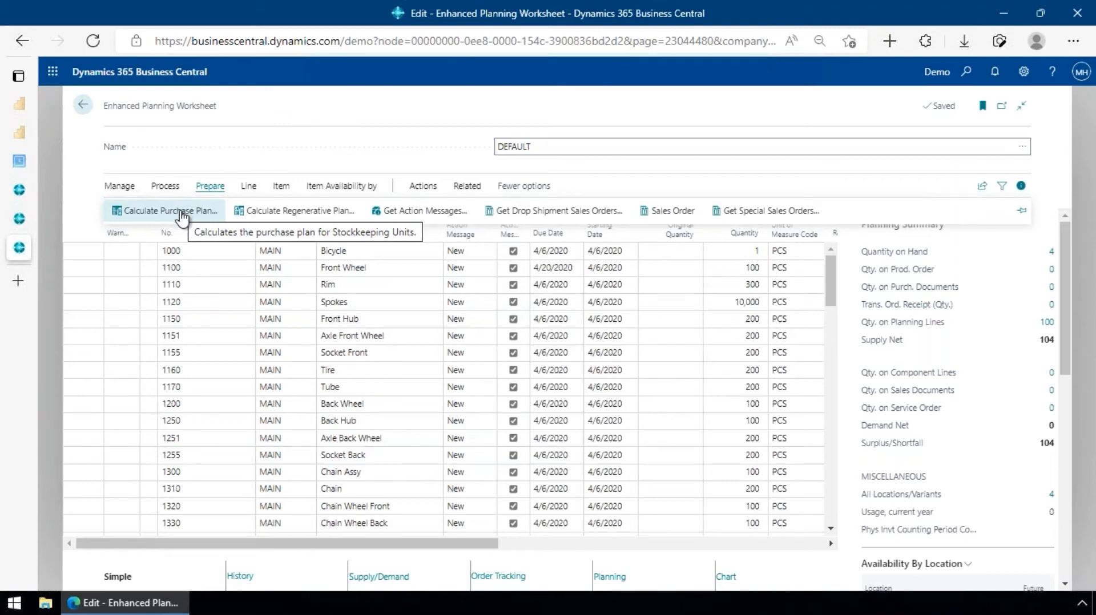
pyautogui.click(336, 108)
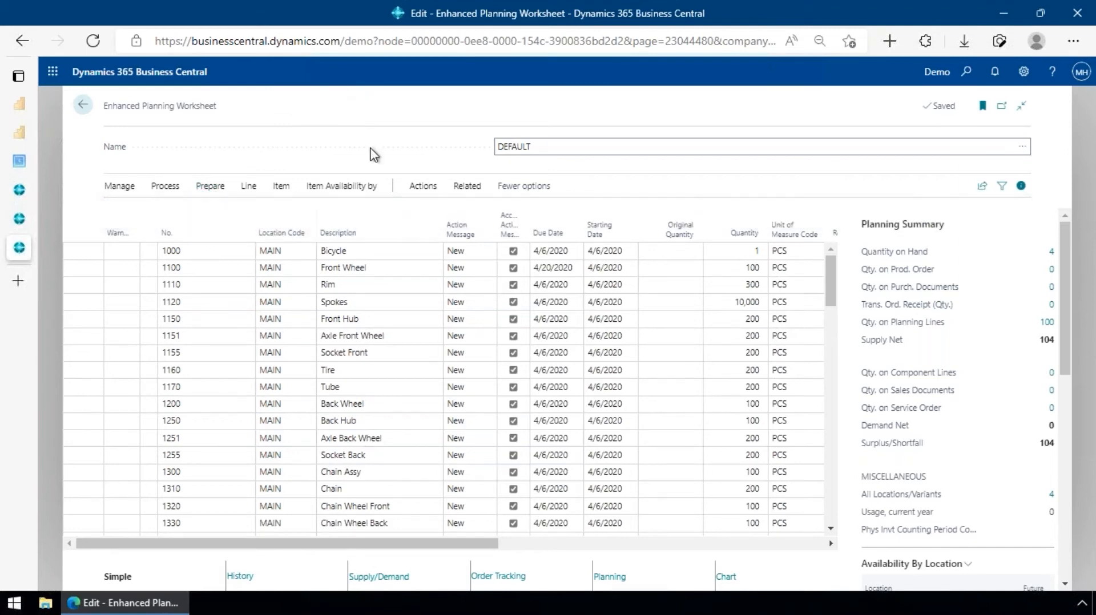
pyautogui.click(476, 189)
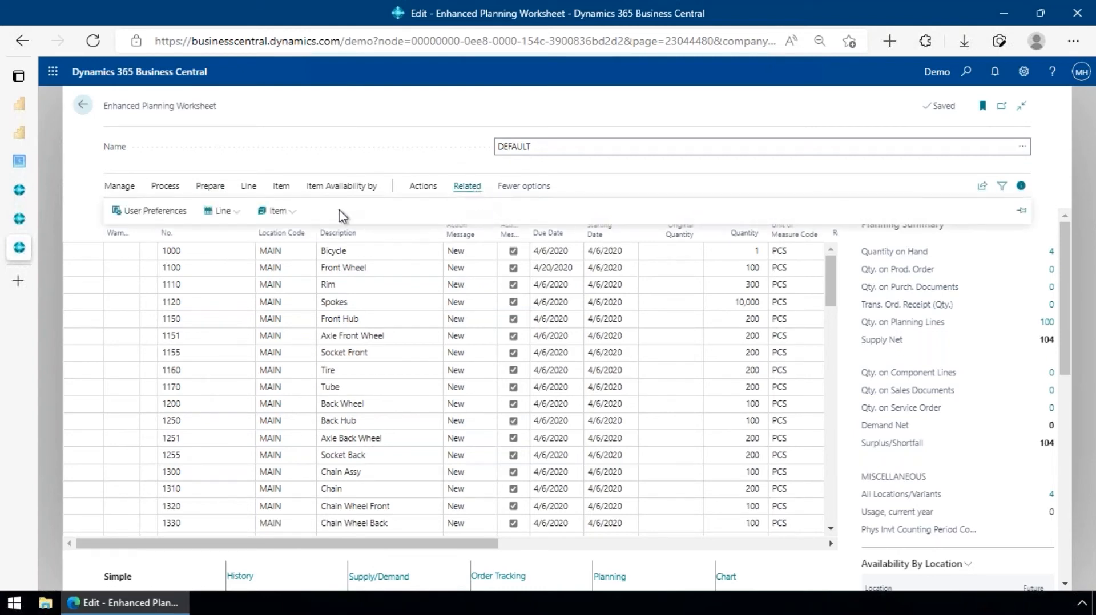
pyautogui.click(280, 212)
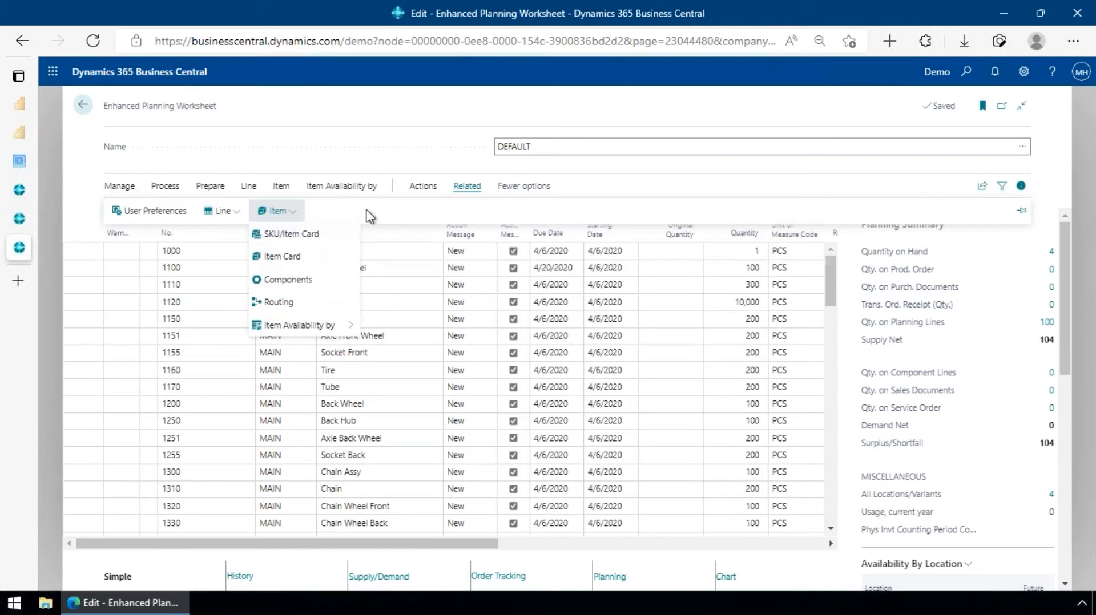
pyautogui.click(423, 186)
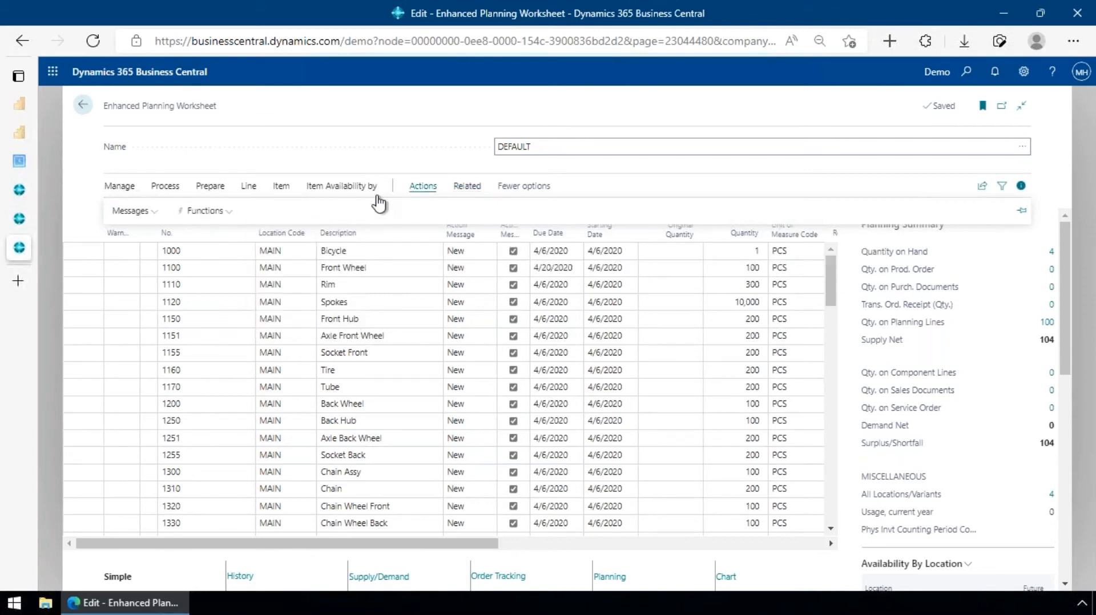
pyautogui.click(200, 214)
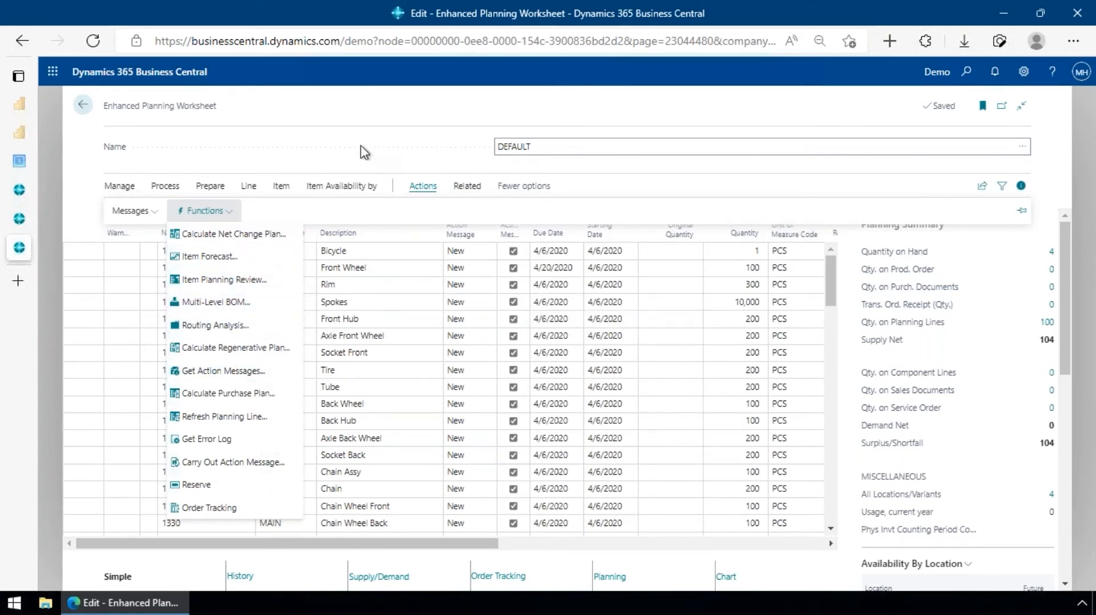
pyautogui.click(252, 187)
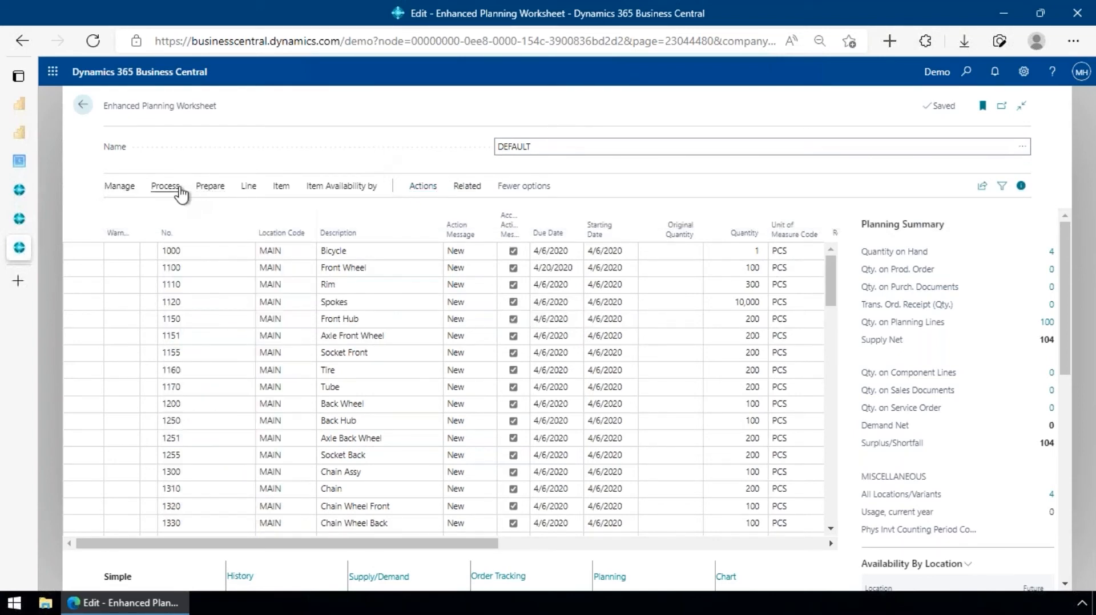
pyautogui.click(180, 194)
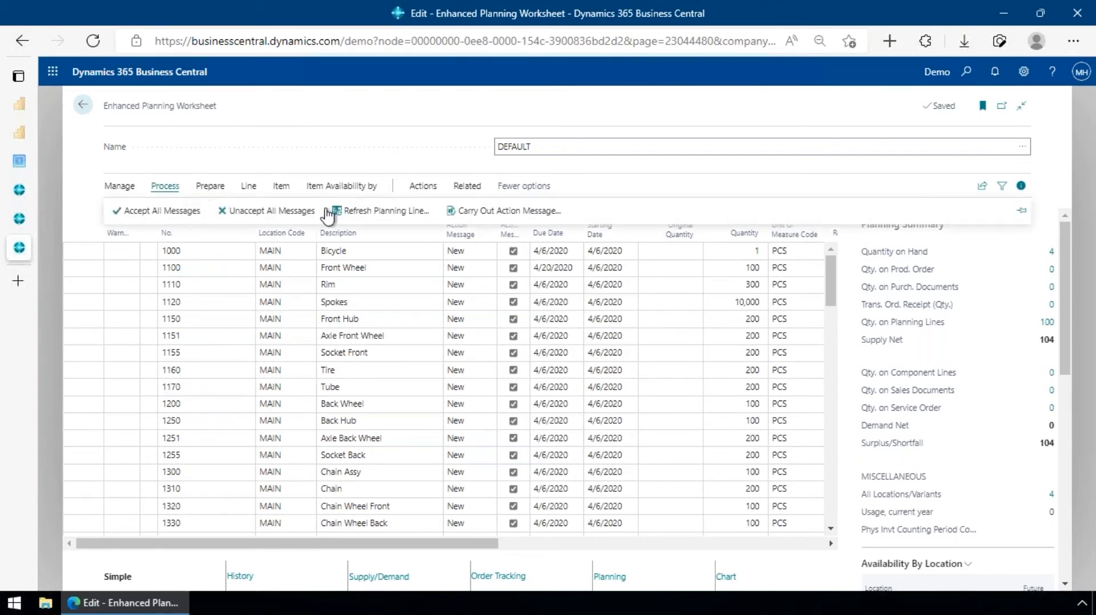
pyautogui.click(209, 189)
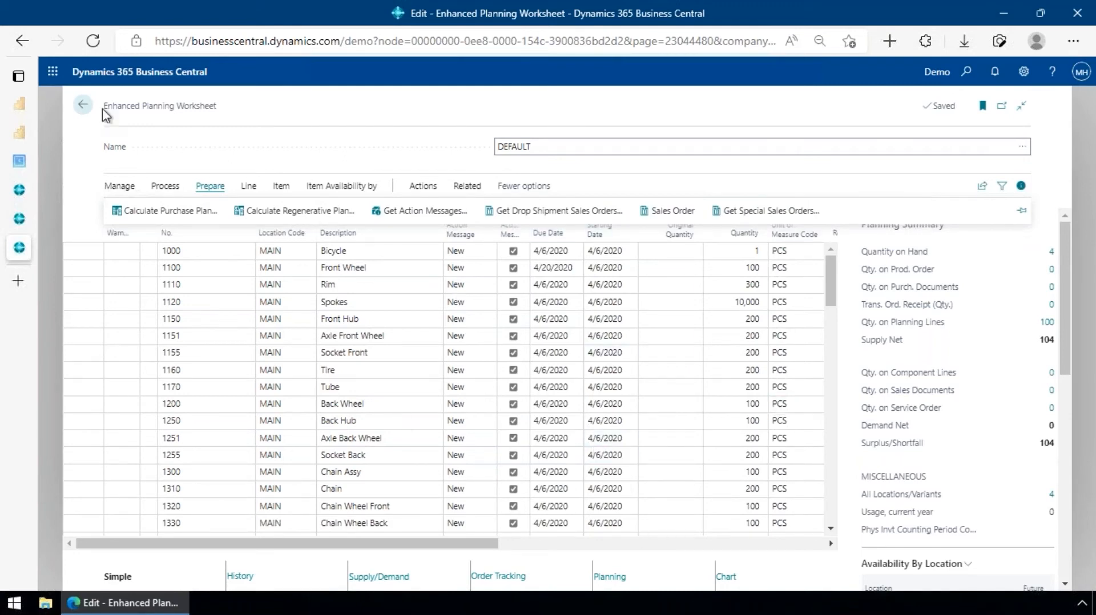
# - Leave the planning worksheet and open the Enhanced Plan Vendor Summary for editing
pyautogui.click(83, 105)
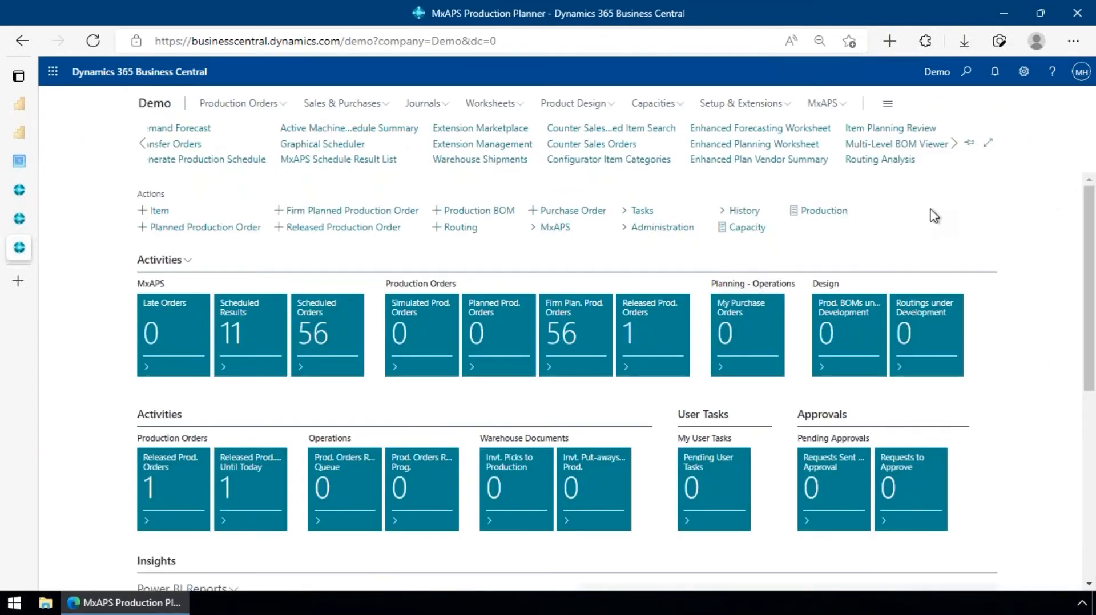
pyautogui.click(789, 164)
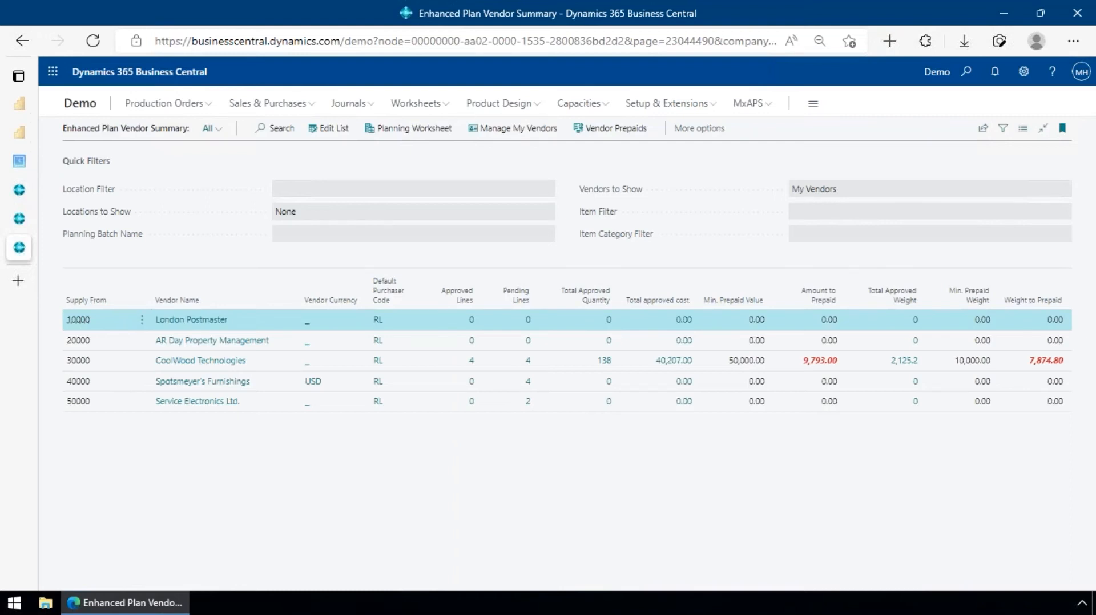
pyautogui.click(330, 129)
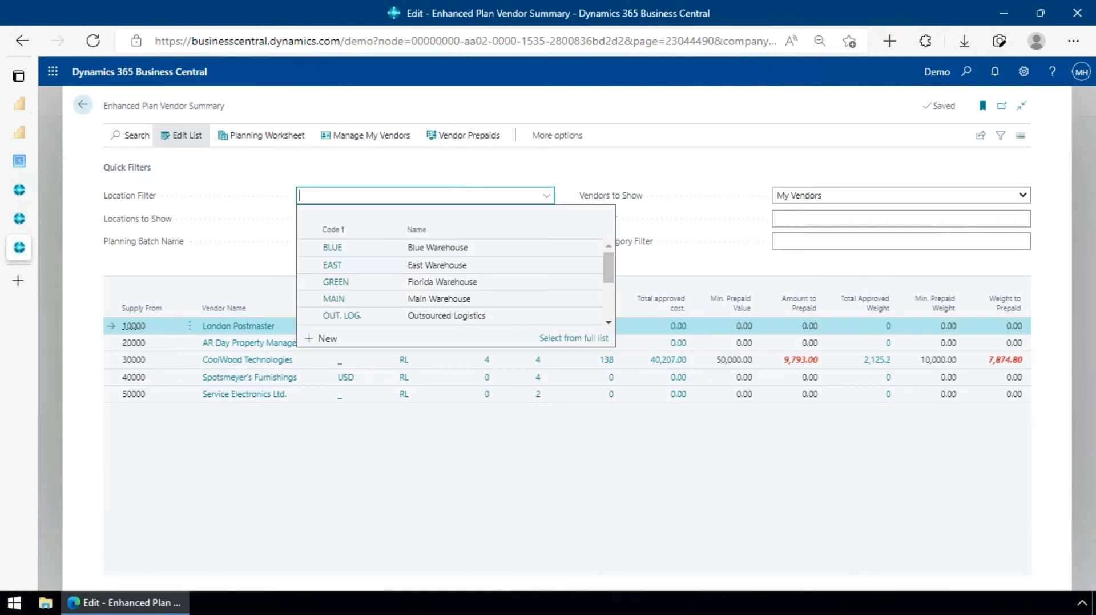
# - Filter the vendor summary to location BLUE and set the locations to show to All in Filter
pyautogui.write('blue')
pyautogui.press('Tab')
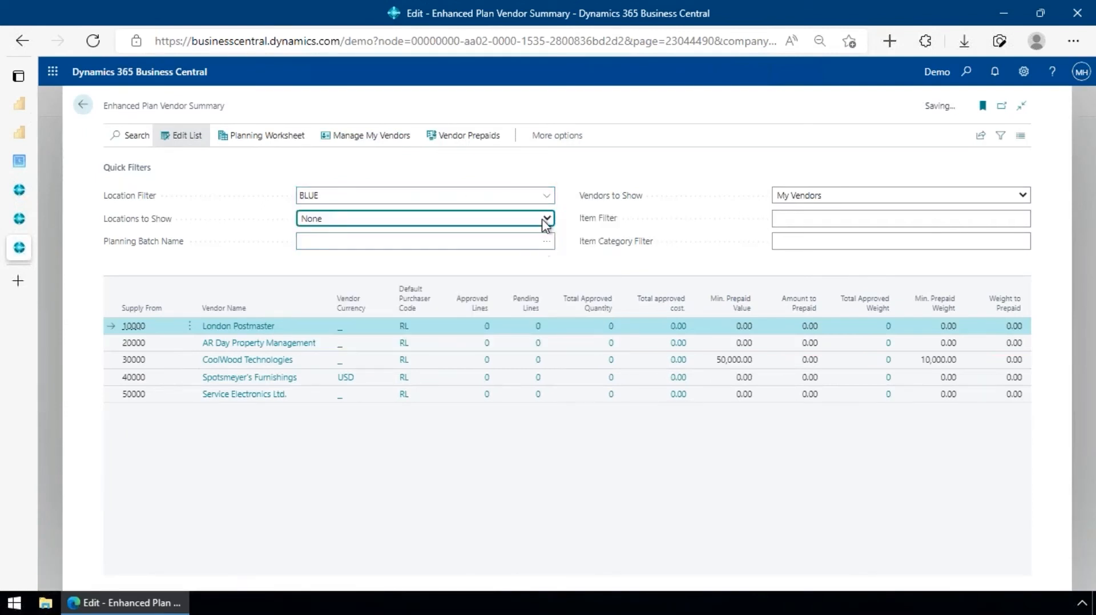
pyautogui.click(547, 218)
pyautogui.click(370, 261)
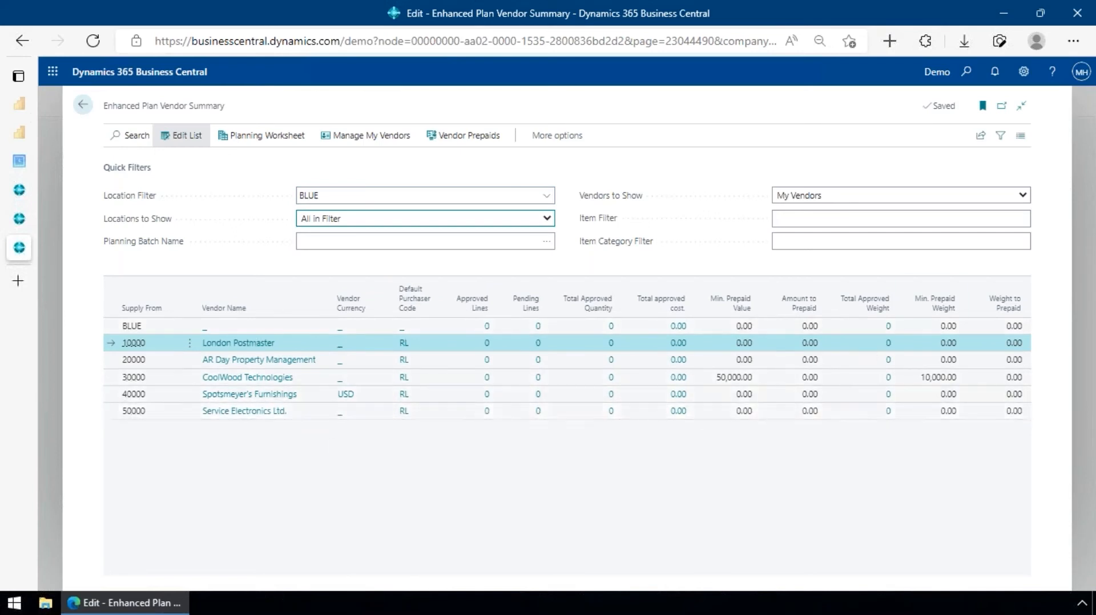
# - Clear the location filter of the vendor summary, keeping My Vendors as the vendors to show
pyautogui.click(1022, 196)
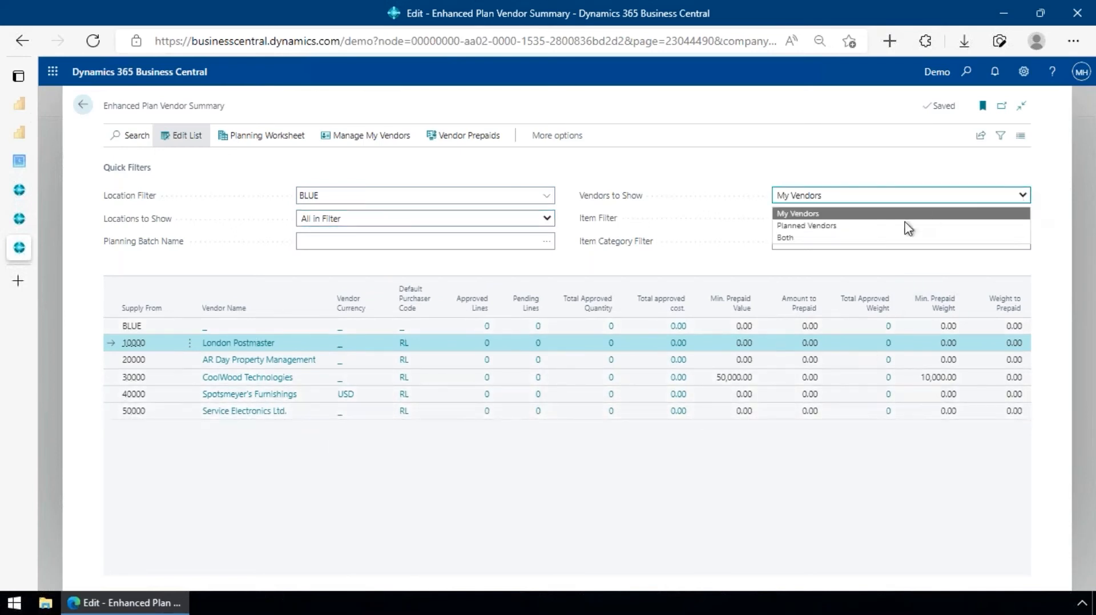
pyautogui.click(385, 196)
pyautogui.press('BackSpace')
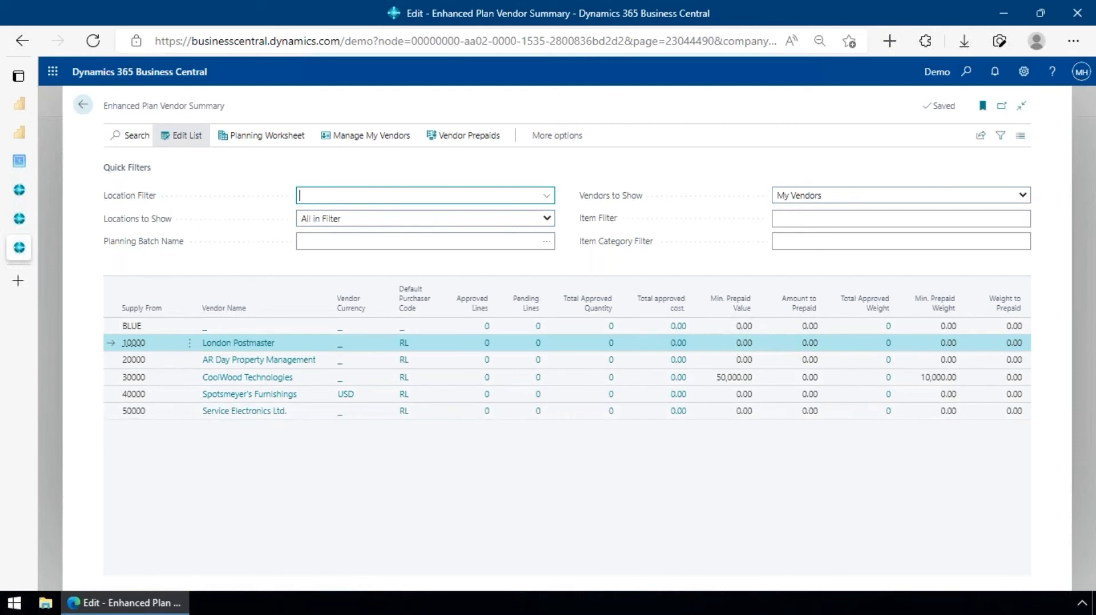
pyautogui.press('Tab')
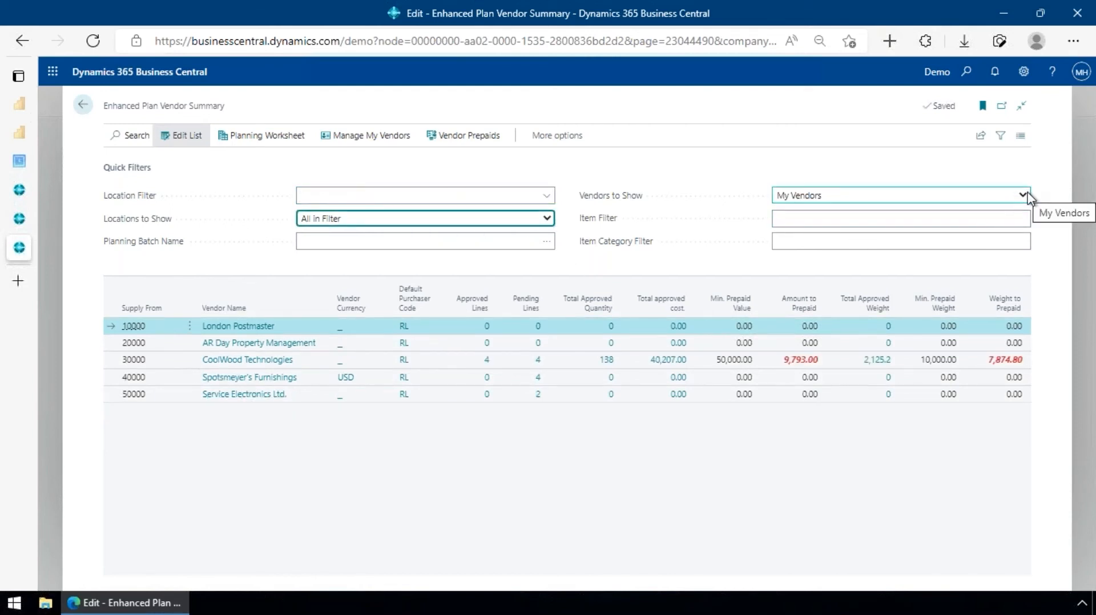
# - Review the available choices for the vendors to show and the list of vendors assigned under My Vendors
pyautogui.click(1027, 196)
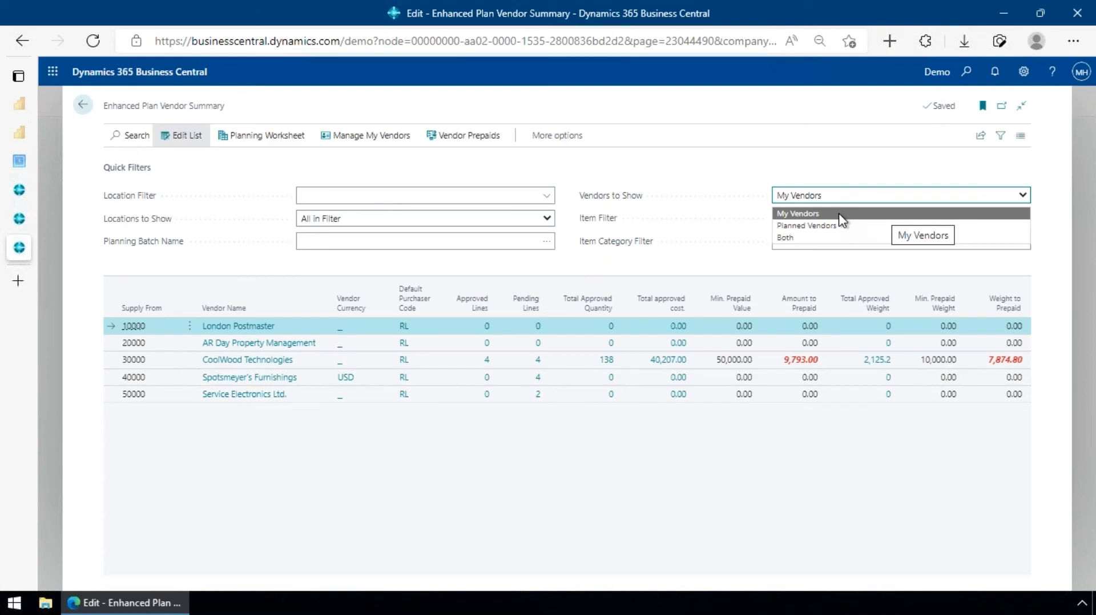
pyautogui.click(790, 151)
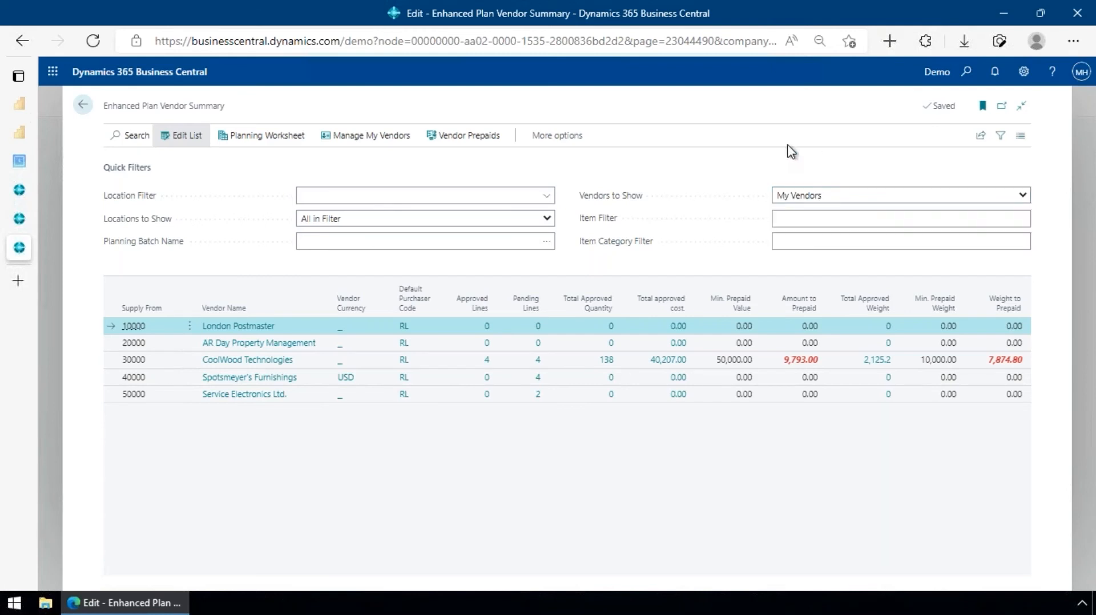
pyautogui.click(371, 136)
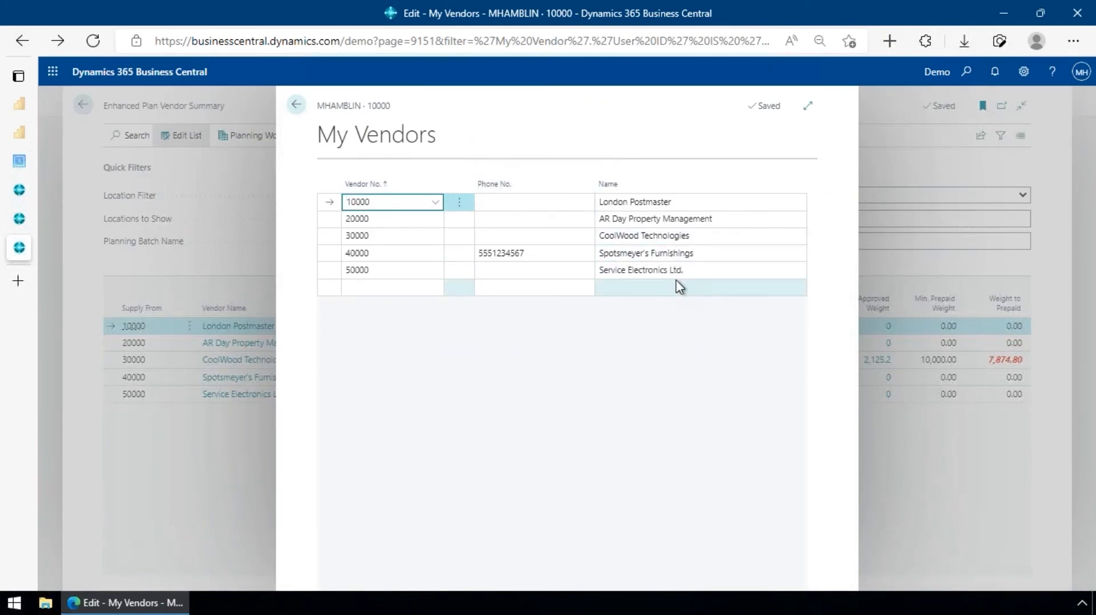
pyautogui.press('Escape')
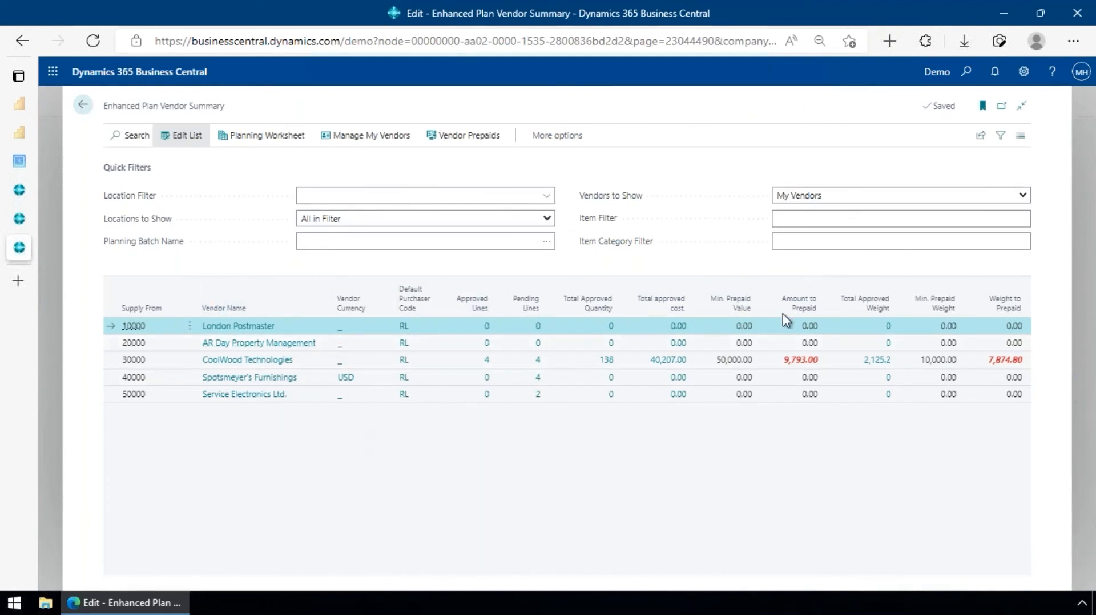
pyautogui.click(1022, 197)
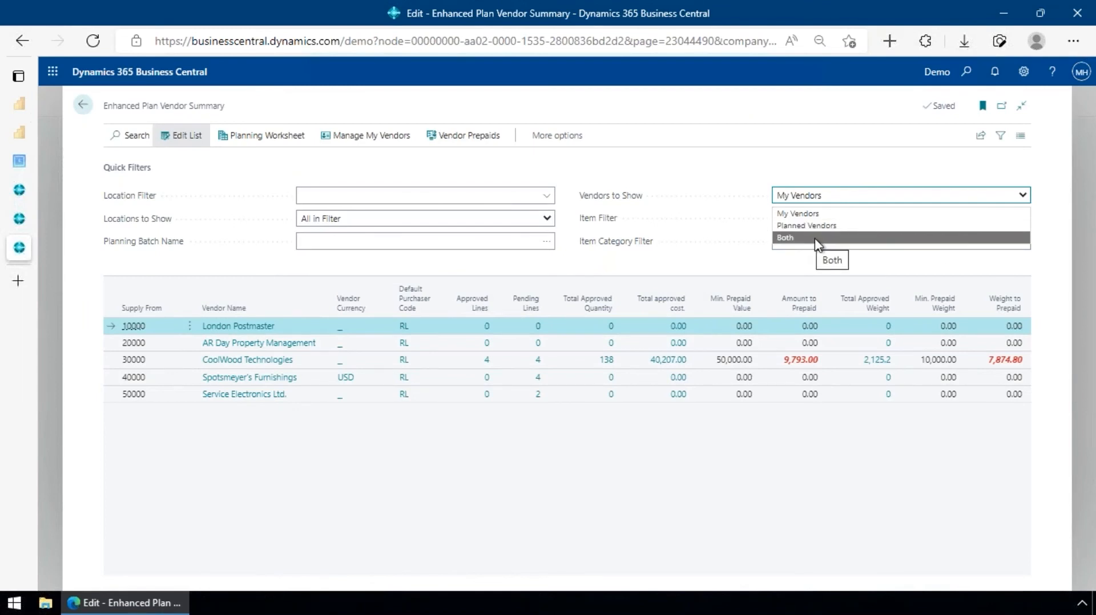
pyautogui.click(848, 482)
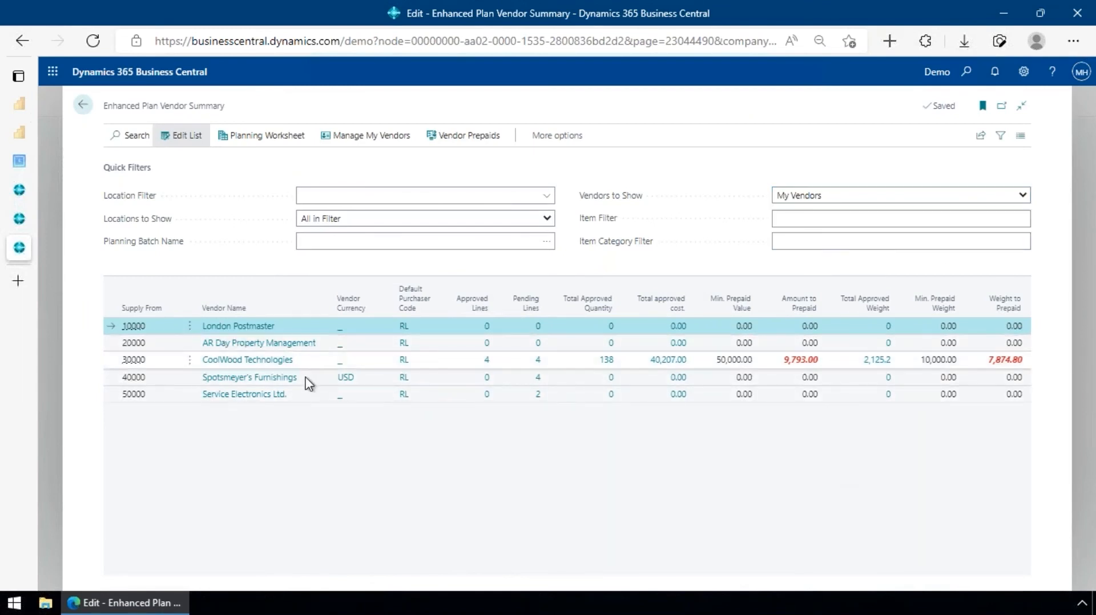
# - Examine CoolWood Technologies' planning worksheet lines and vendor planning summary, and close the worksheet and the vendor summary
pyautogui.click(736, 360)
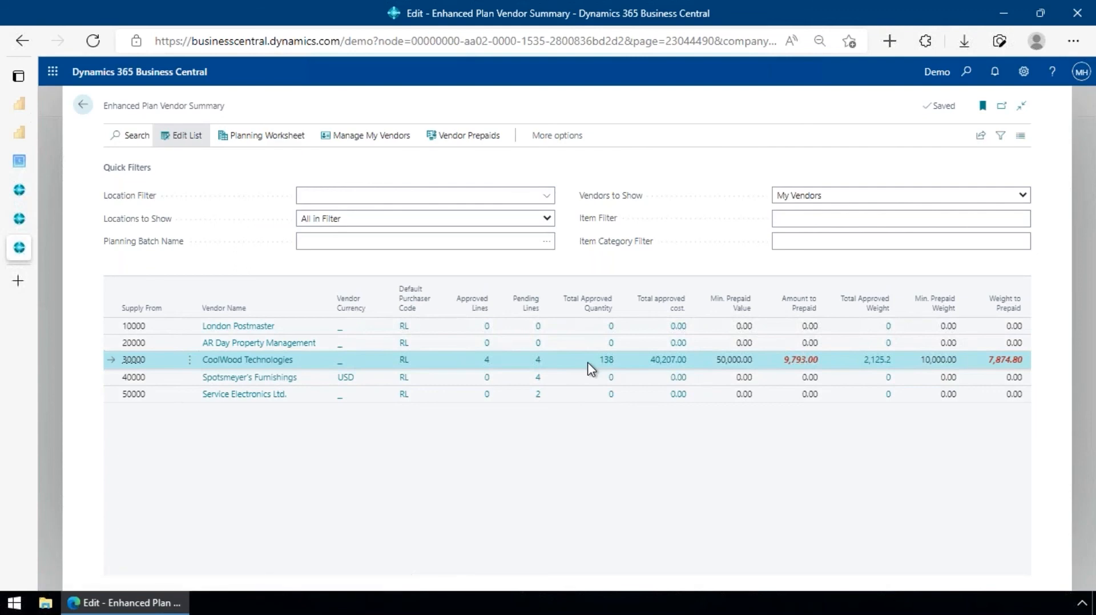
pyautogui.click(262, 137)
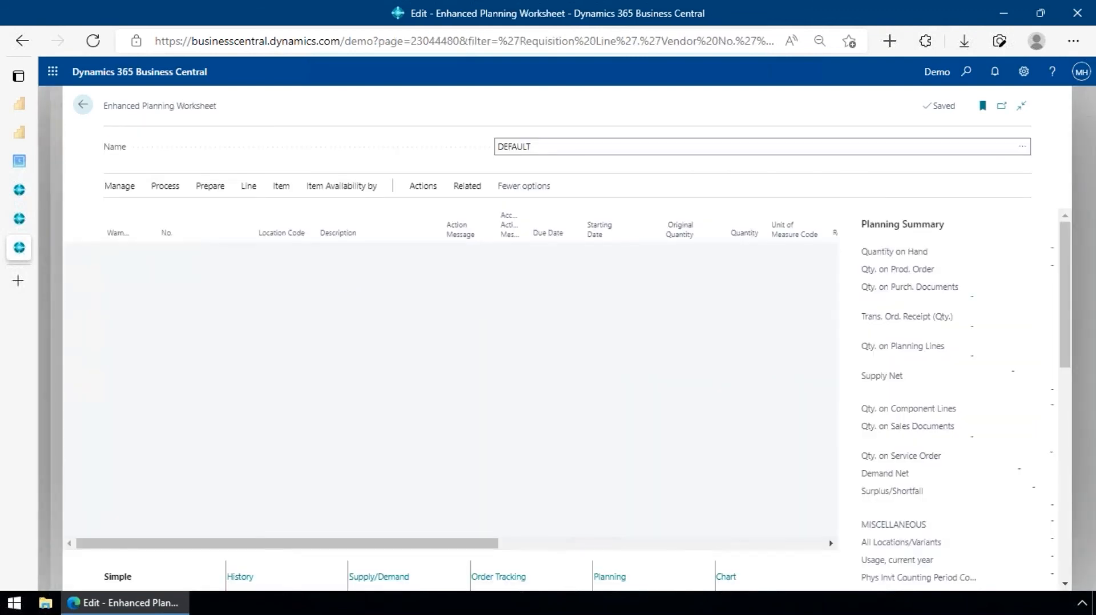
pyautogui.click(176, 194)
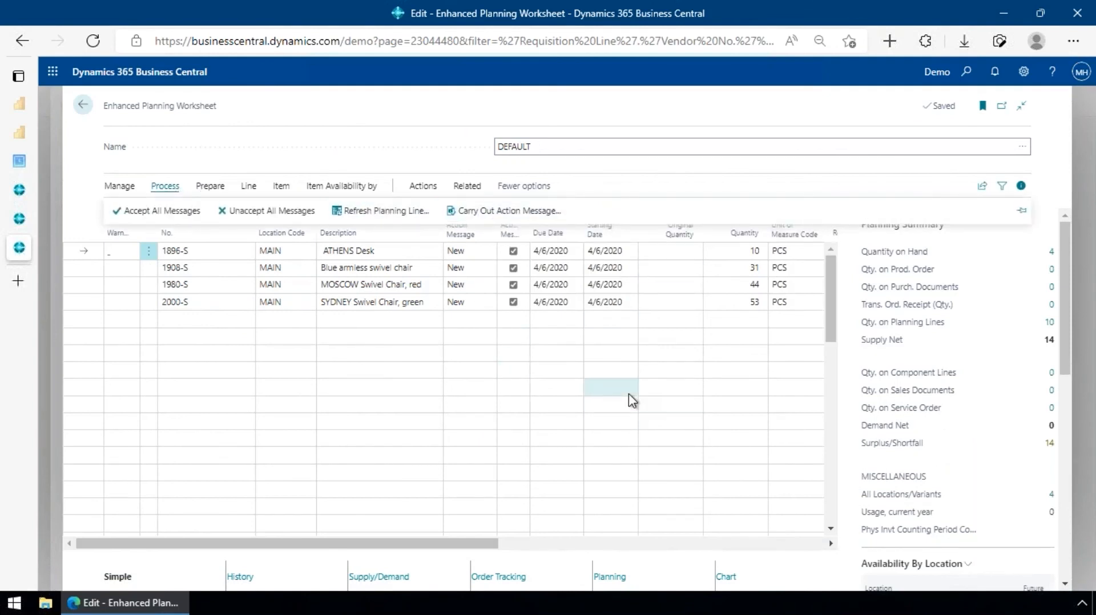
pyautogui.scroll(-4, 965, 442)
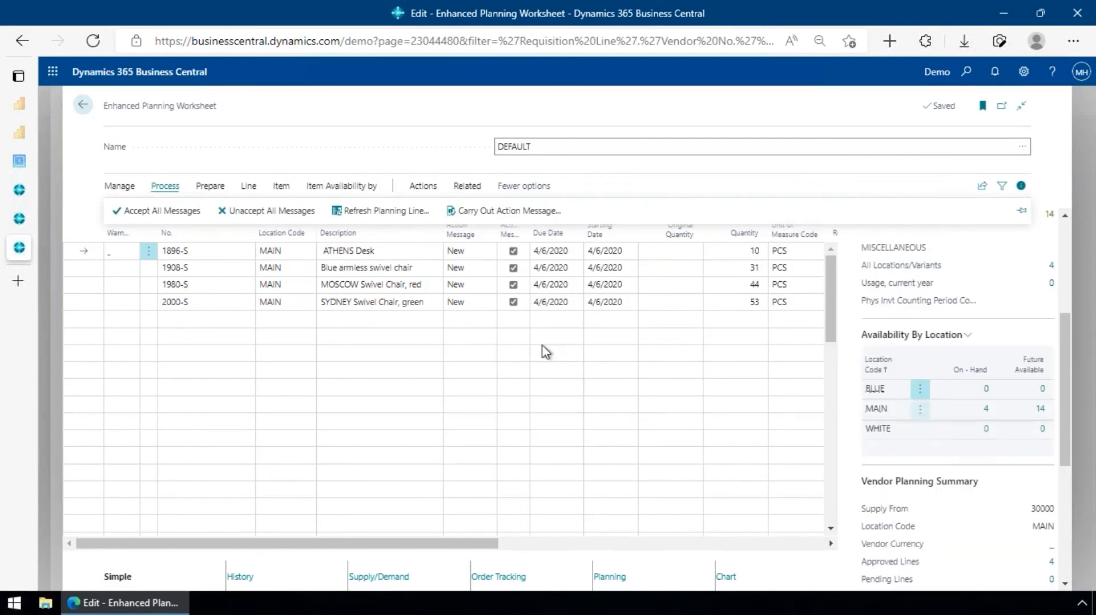
pyautogui.click(83, 105)
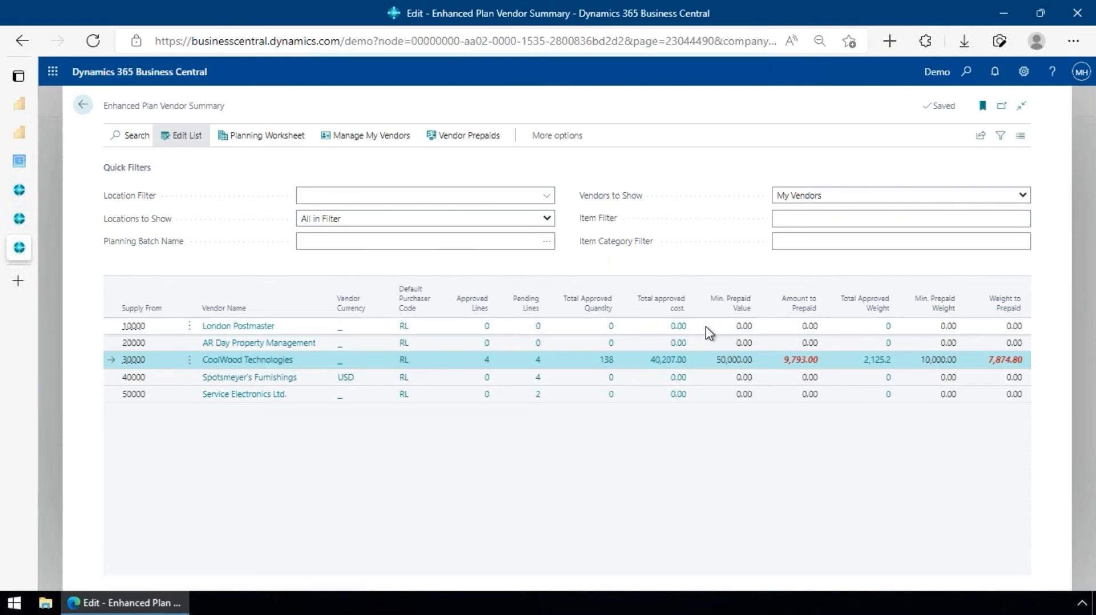
pyautogui.click(82, 105)
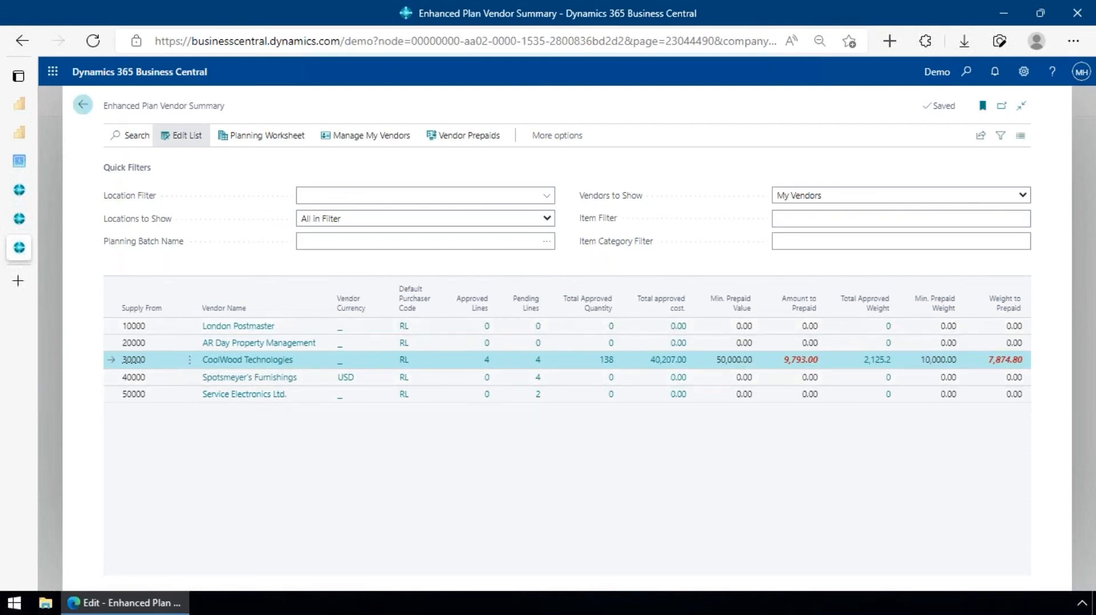